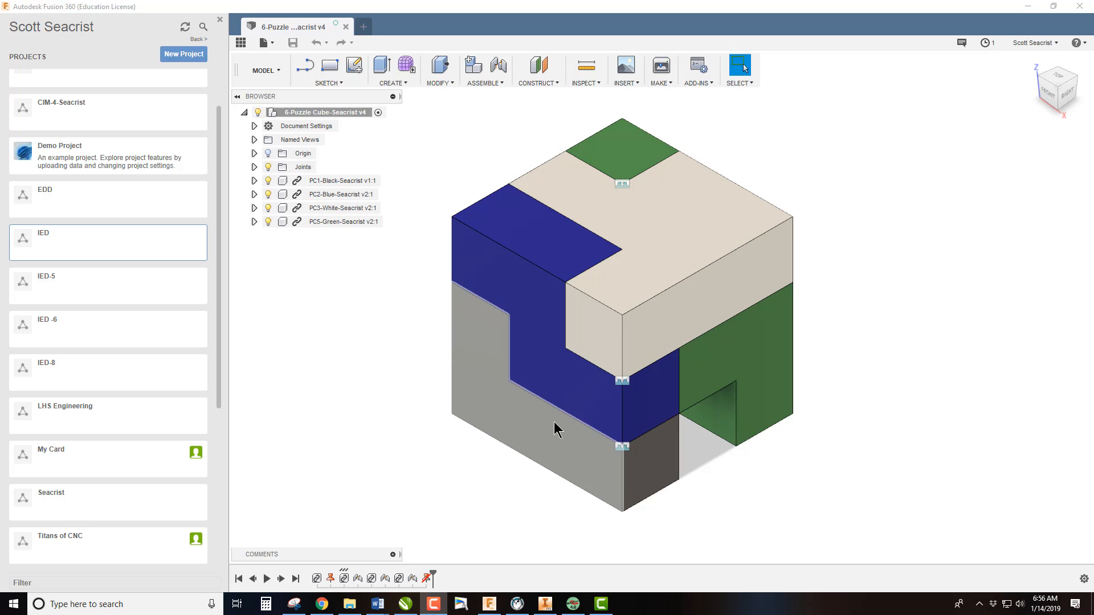
{"action": "left_click", "coordinate": [566, 401]}
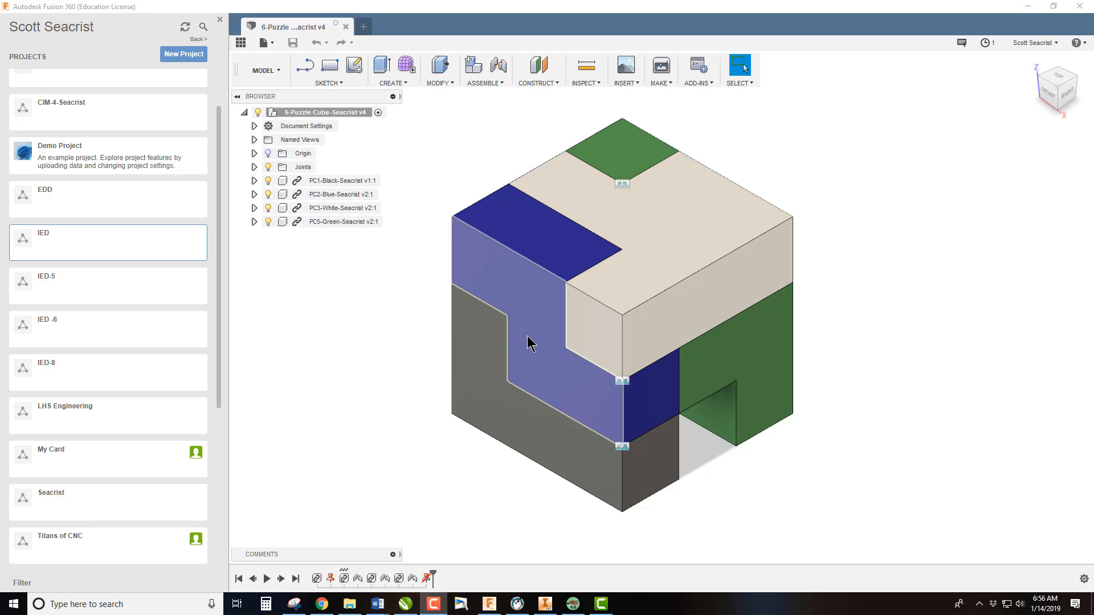
{"action": "key", "text": "Escape"}
{"action": "left_click", "coordinate": [270, 43]}
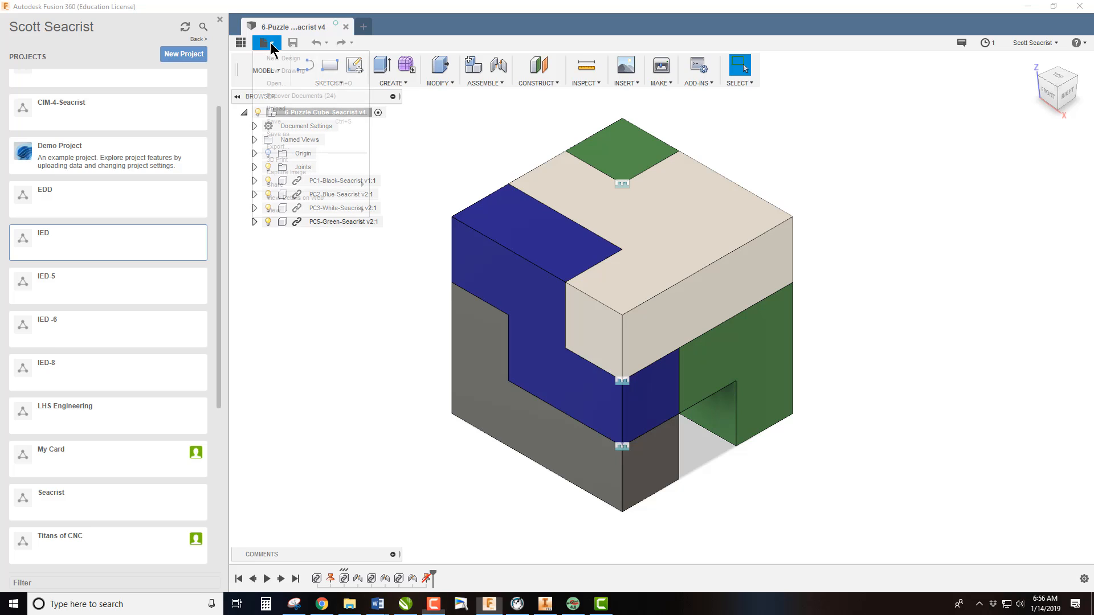
{"action": "mouse_move", "coordinate": [282, 73]}
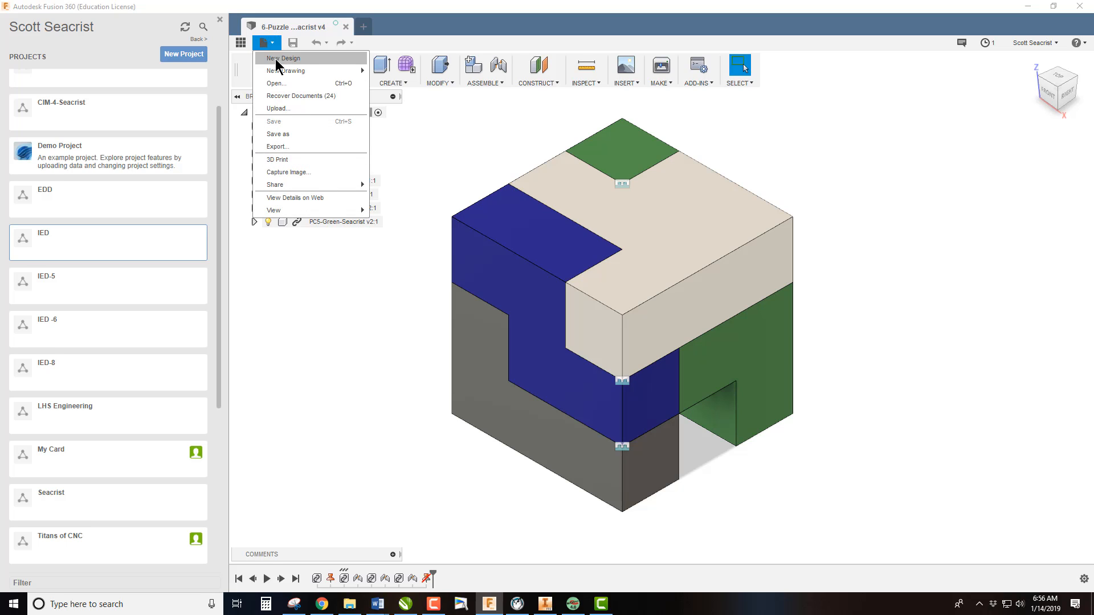
{"action": "left_click", "coordinate": [334, 391]}
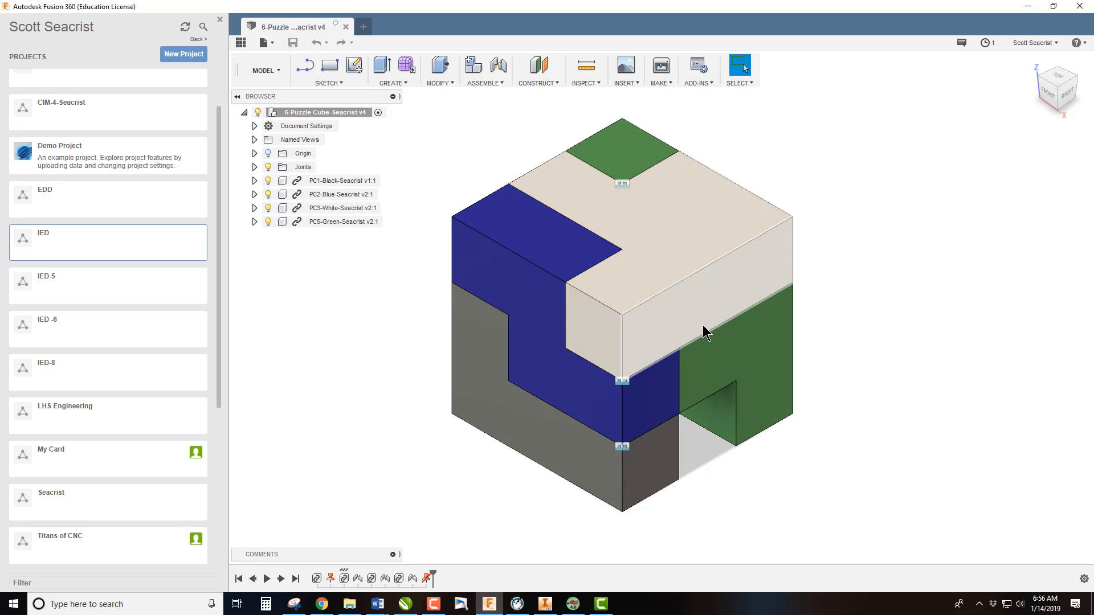
Step: Create a new drawing from the full puzzle cube assembly using the LHS Engineering Sheet v1 template
{"action": "left_click", "coordinate": [275, 44]}
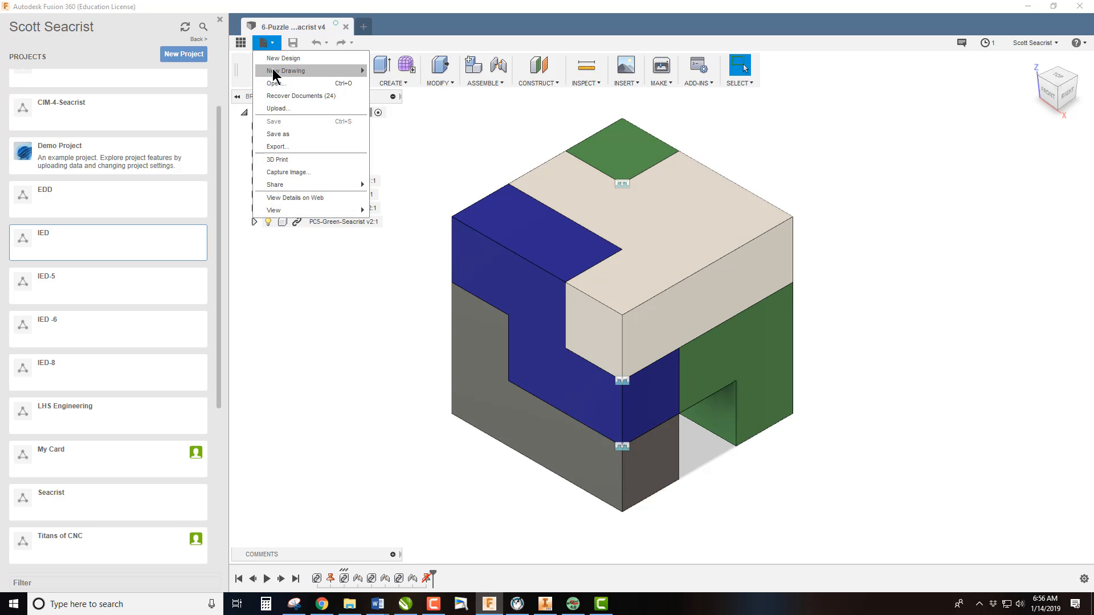
{"action": "mouse_move", "coordinate": [273, 72]}
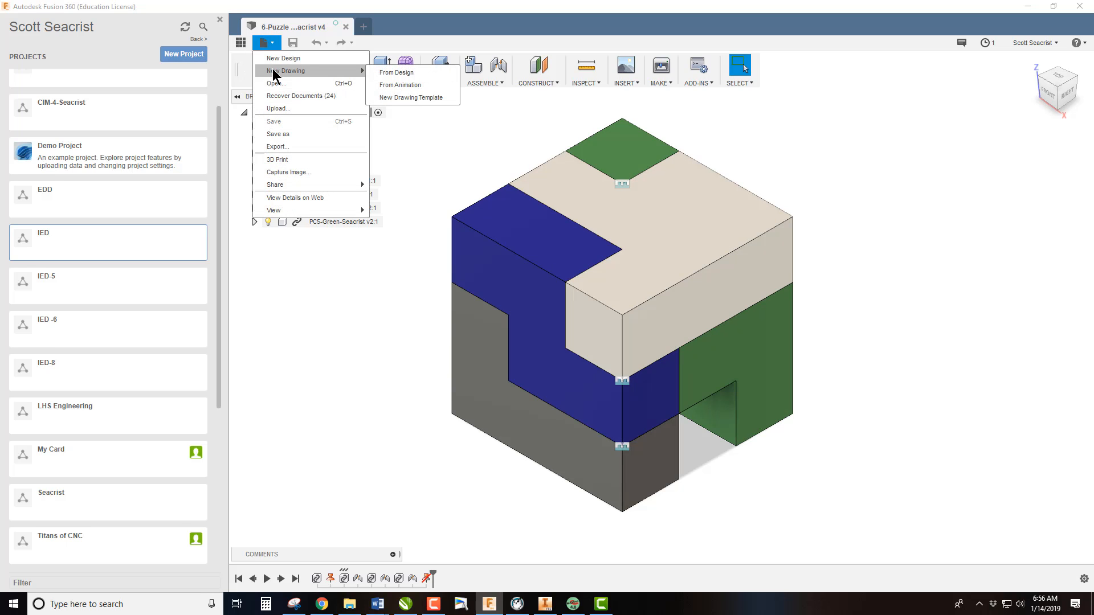
{"action": "left_click", "coordinate": [404, 70]}
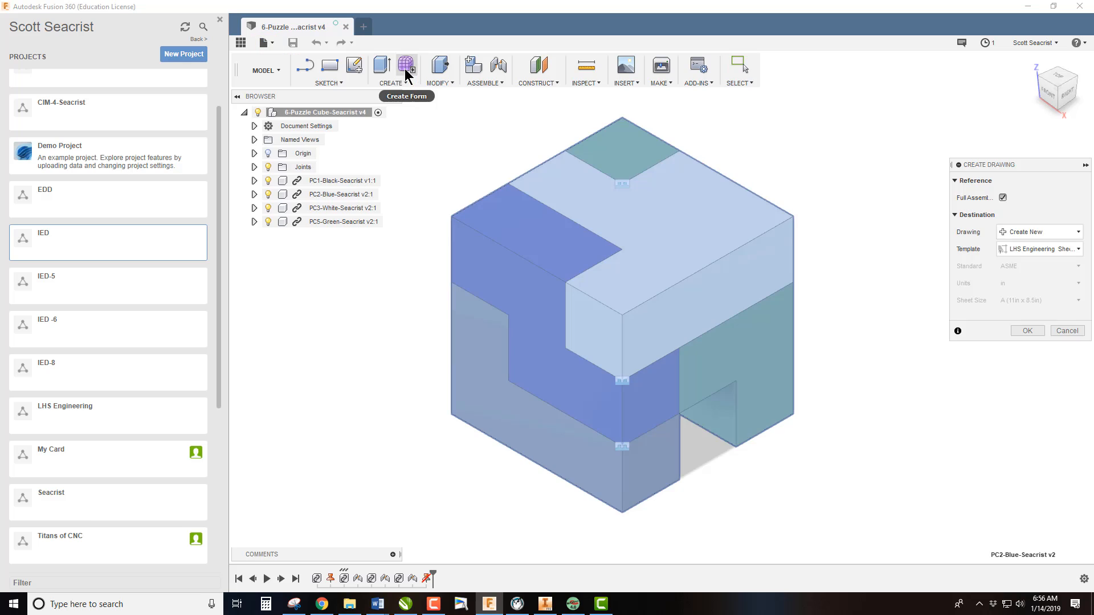
{"action": "left_click", "coordinate": [1036, 253]}
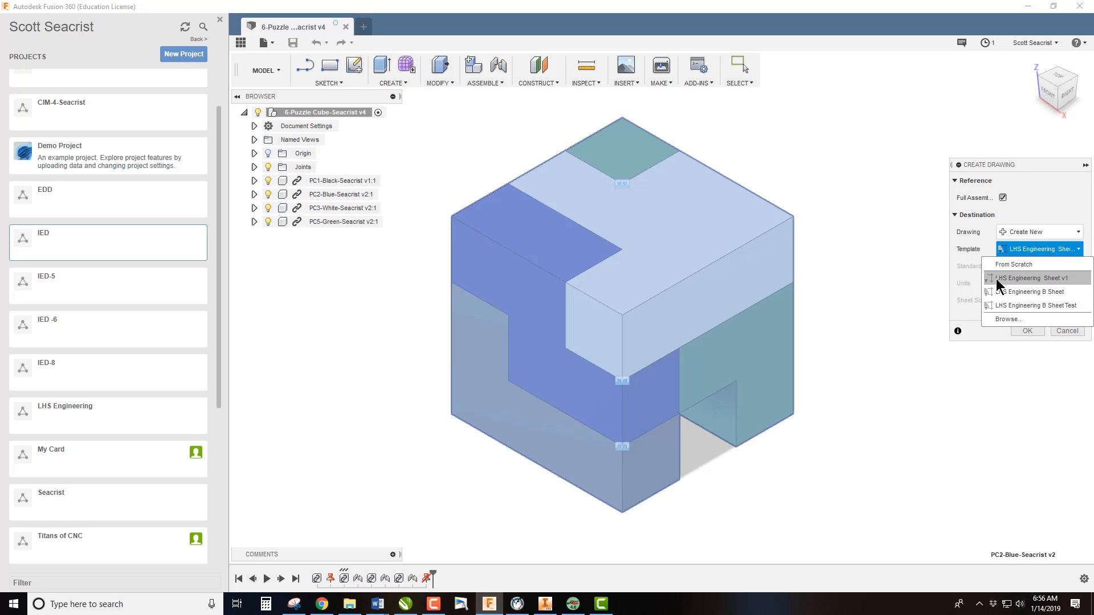
{"action": "left_click", "coordinate": [1016, 281]}
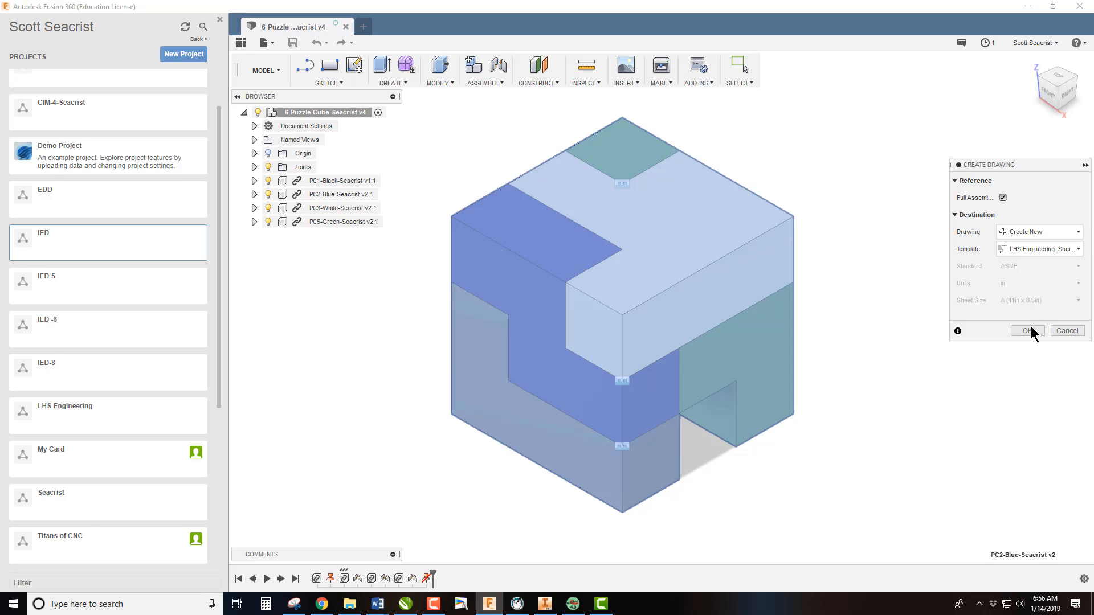
{"action": "left_click", "coordinate": [1028, 330]}
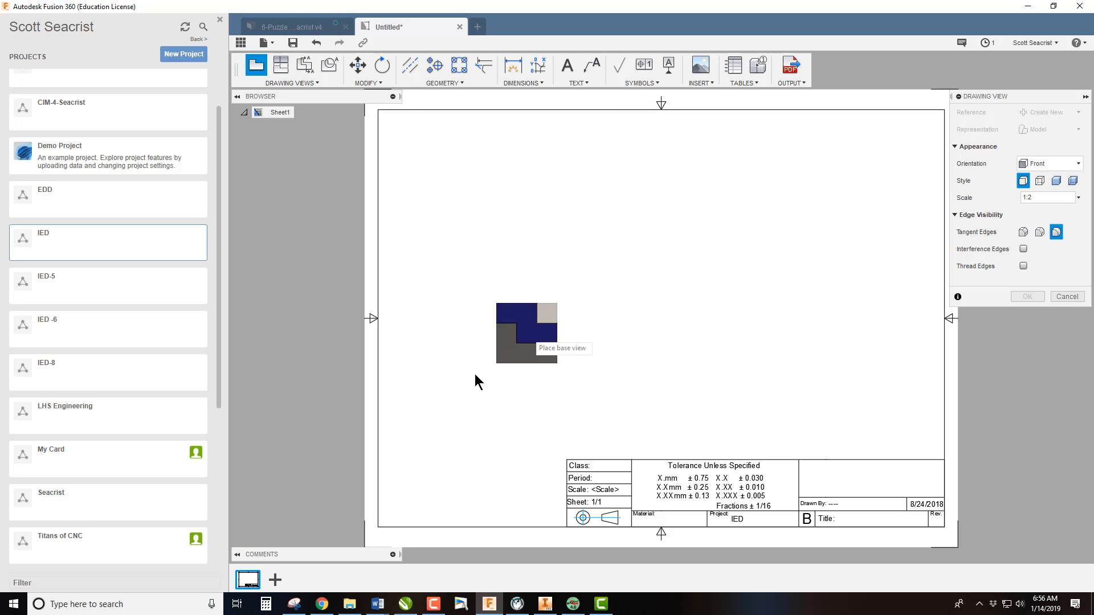
Step: Place a shaded front base view of the cube at 1:1 scale in the lower-left area of the sheet
{"action": "left_click", "coordinate": [1022, 197]}
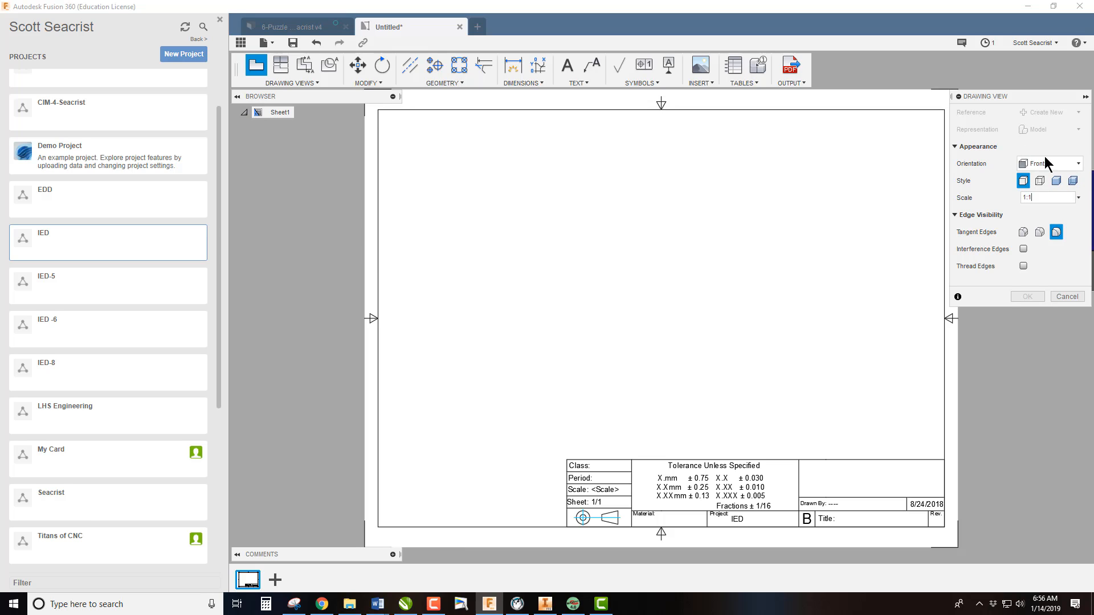
{"action": "left_click", "coordinate": [1055, 182]}
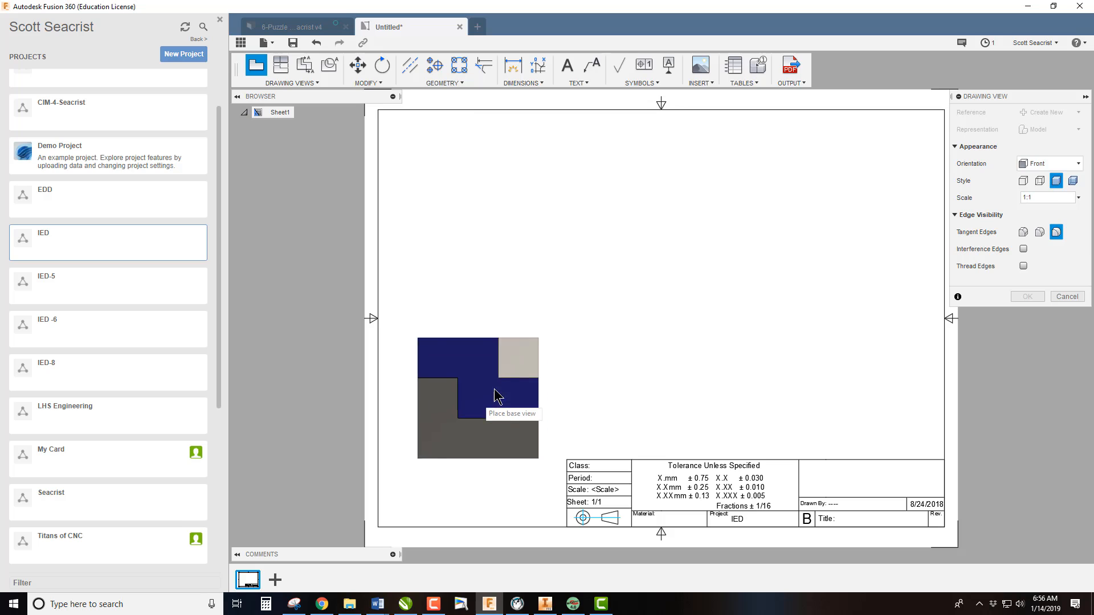
{"action": "left_click", "coordinate": [516, 365]}
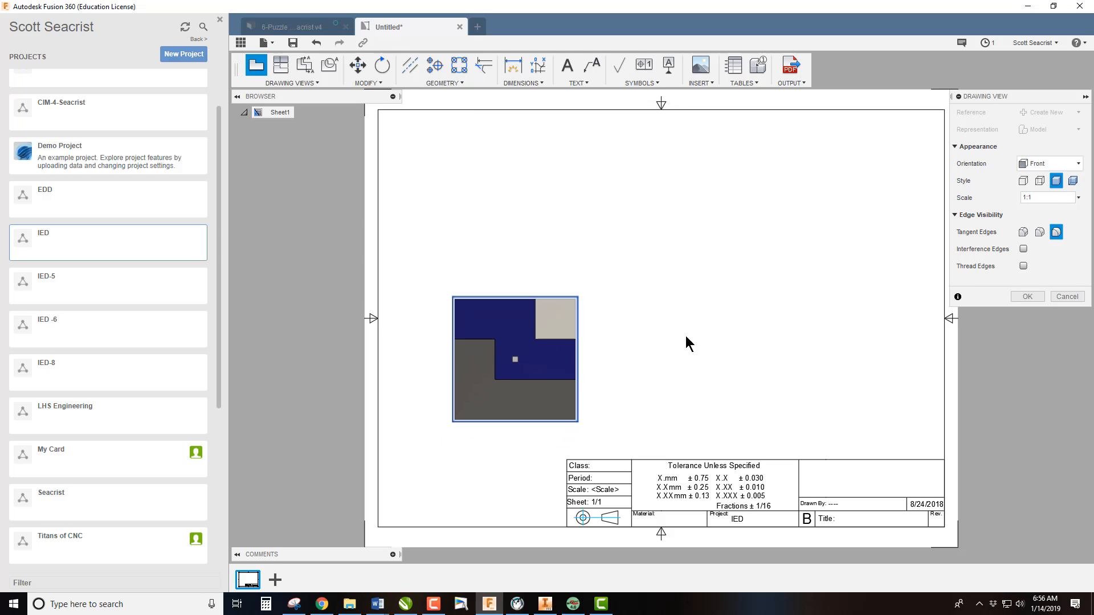
{"action": "left_click", "coordinate": [1027, 296]}
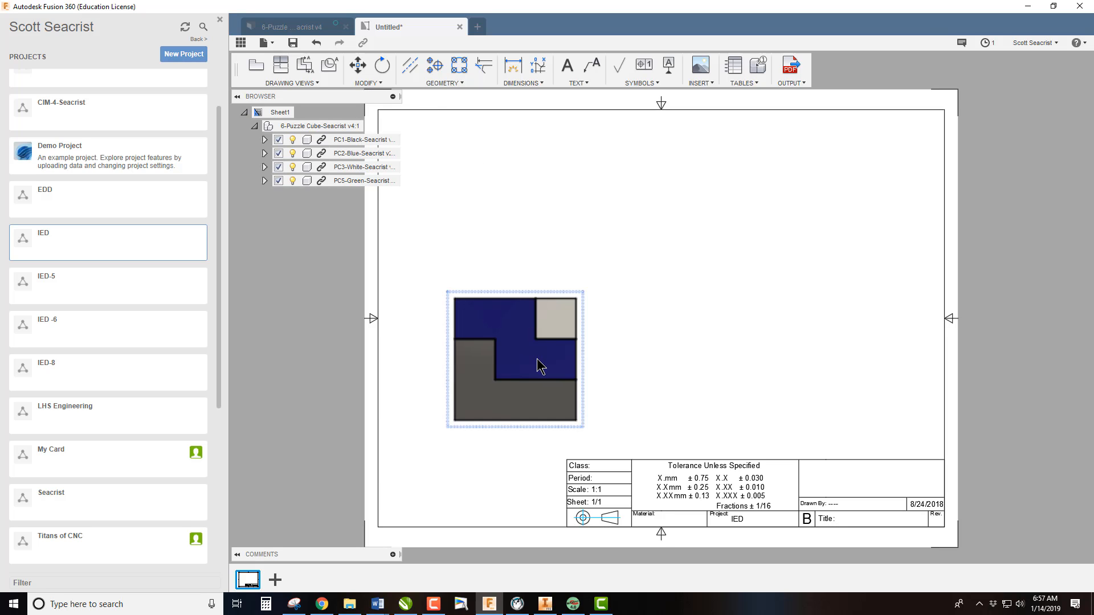
Step: Project a top view, a right-side view and an isometric view from the cube's front view
{"action": "left_click", "coordinate": [279, 70]}
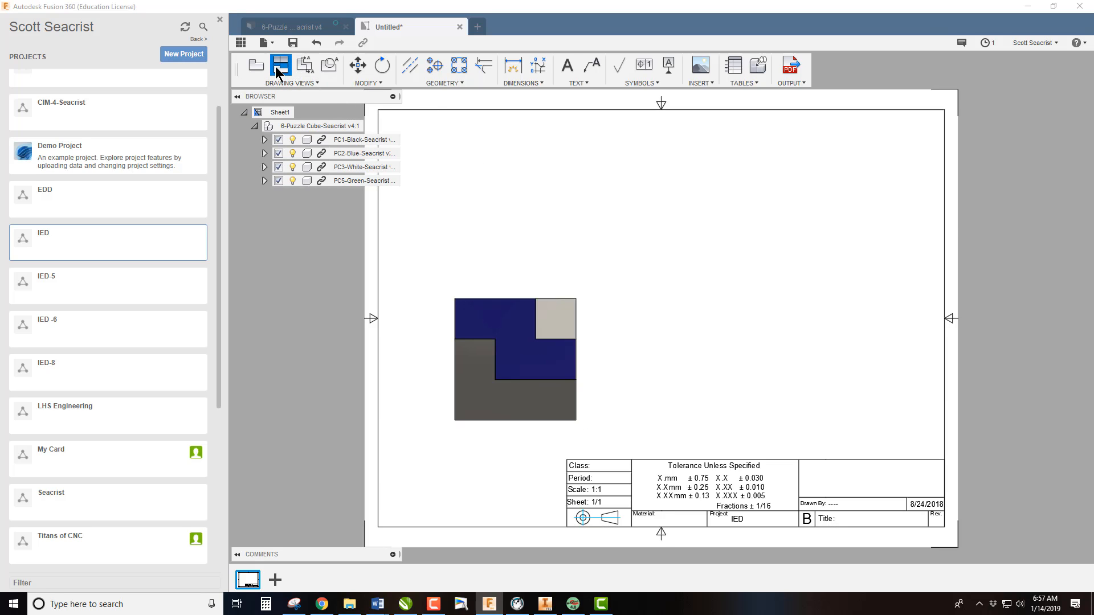
{"action": "left_click", "coordinate": [495, 330]}
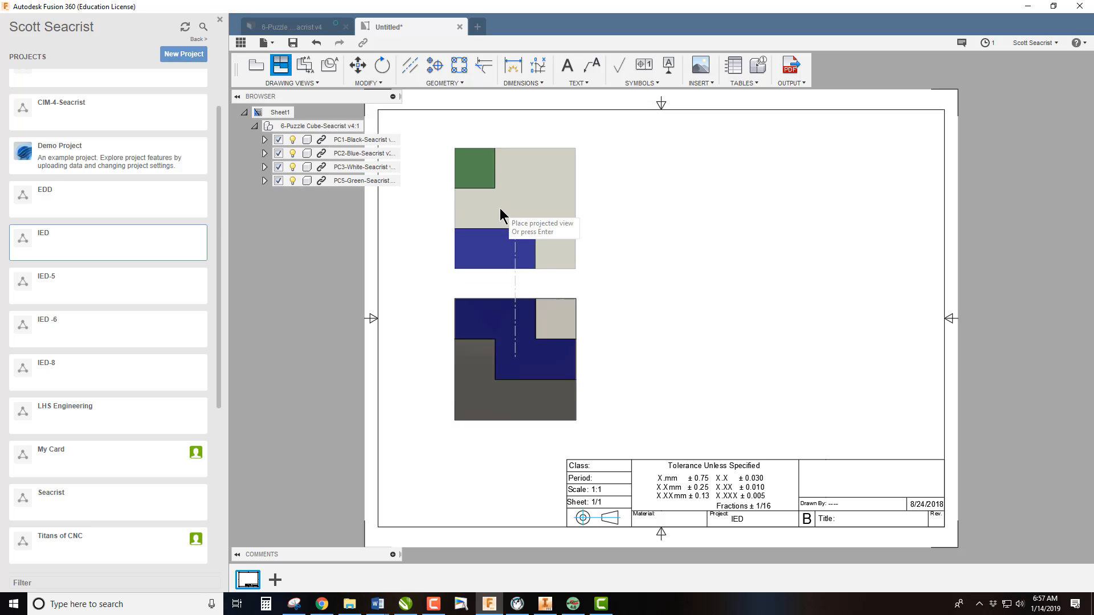
{"action": "left_click", "coordinate": [500, 211]}
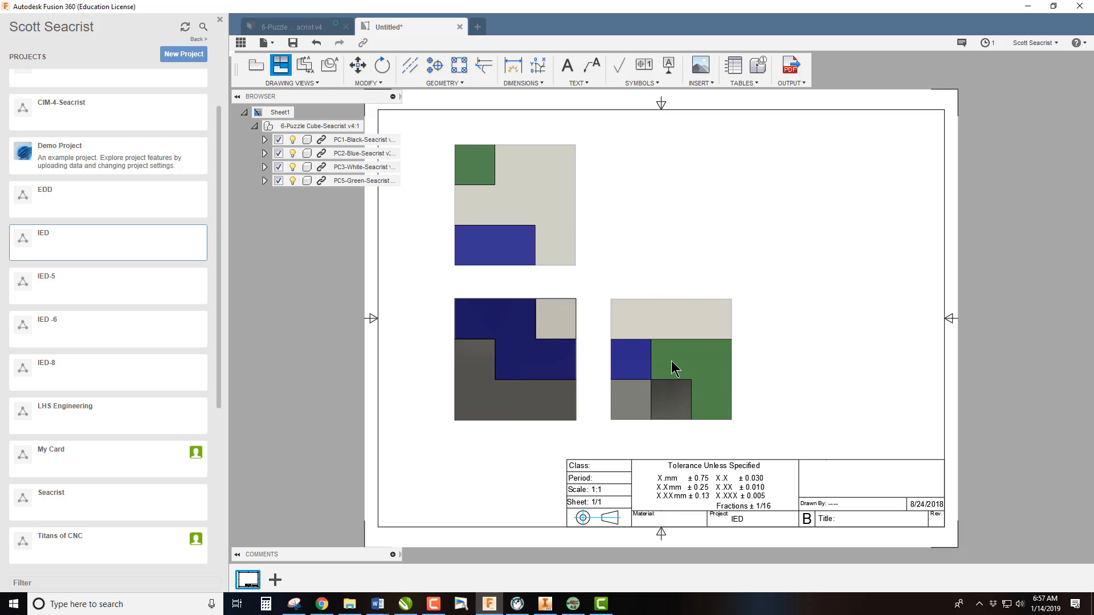
{"action": "left_click", "coordinate": [672, 363]}
{"action": "left_click", "coordinate": [825, 217]}
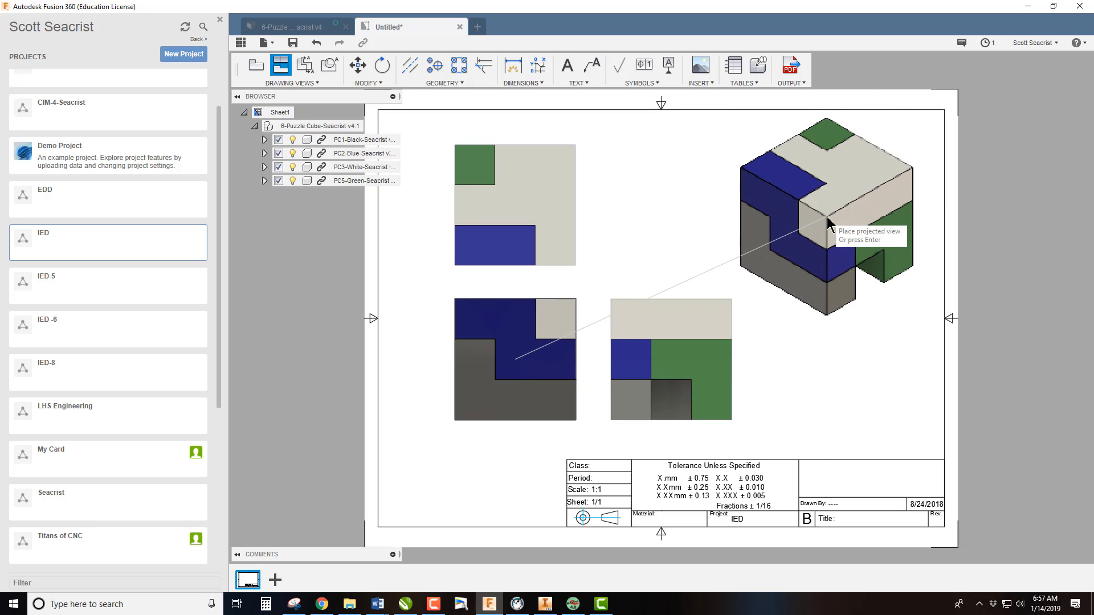
{"action": "right_click", "coordinate": [825, 216]}
{"action": "left_click", "coordinate": [875, 216]}
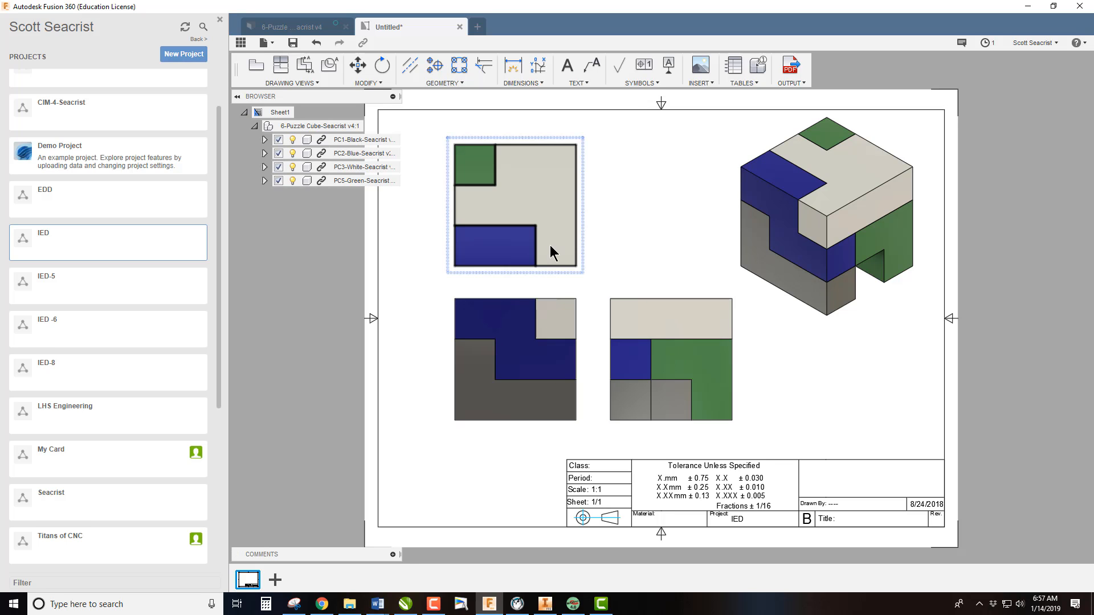
Step: Save the drawing in the IED project under the proposed puzzle cube drawing name
{"action": "left_click", "coordinate": [292, 43]}
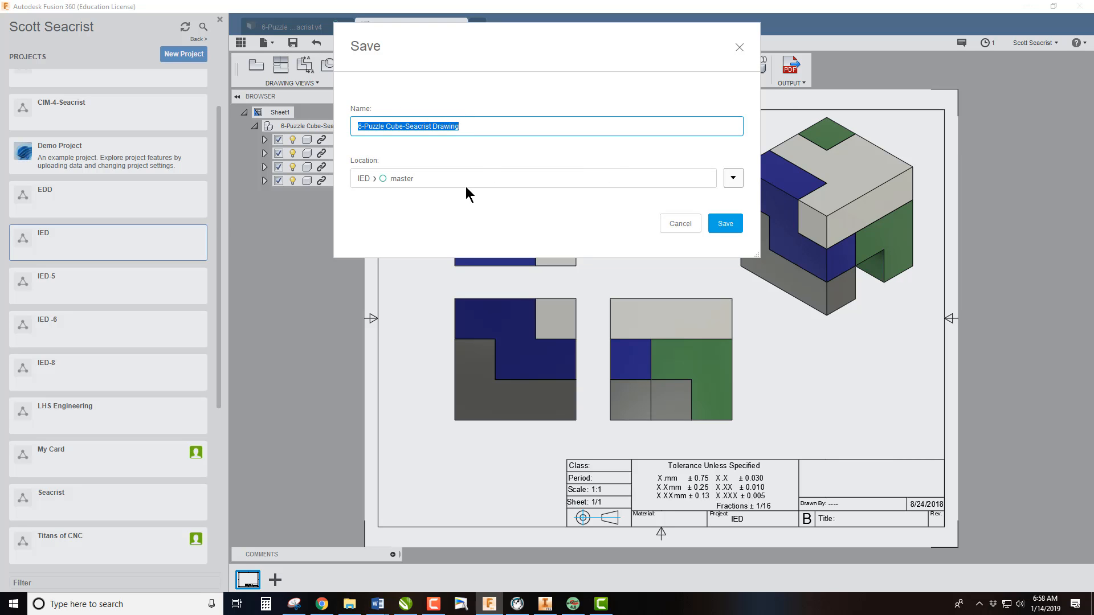
{"action": "left_click", "coordinate": [723, 223]}
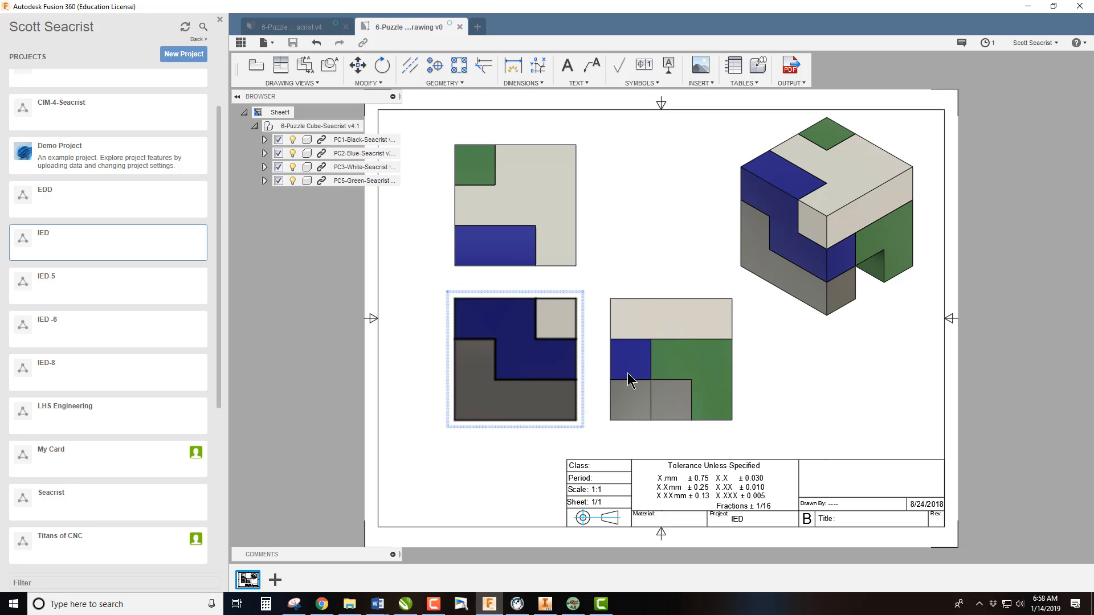
{"action": "mouse_move", "coordinate": [250, 583]}
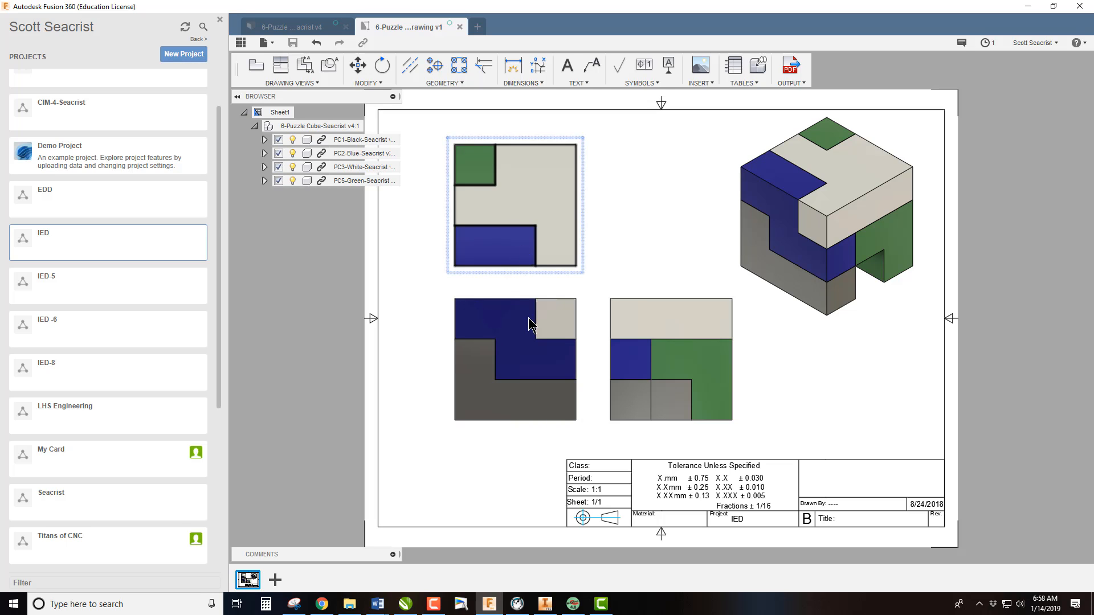
Step: Return to the cube assembly and create a drawing of only the PC1-Black component on a new sheet of the existing puzzle cube drawing
{"action": "left_click", "coordinate": [317, 27]}
{"action": "left_click", "coordinate": [334, 181]}
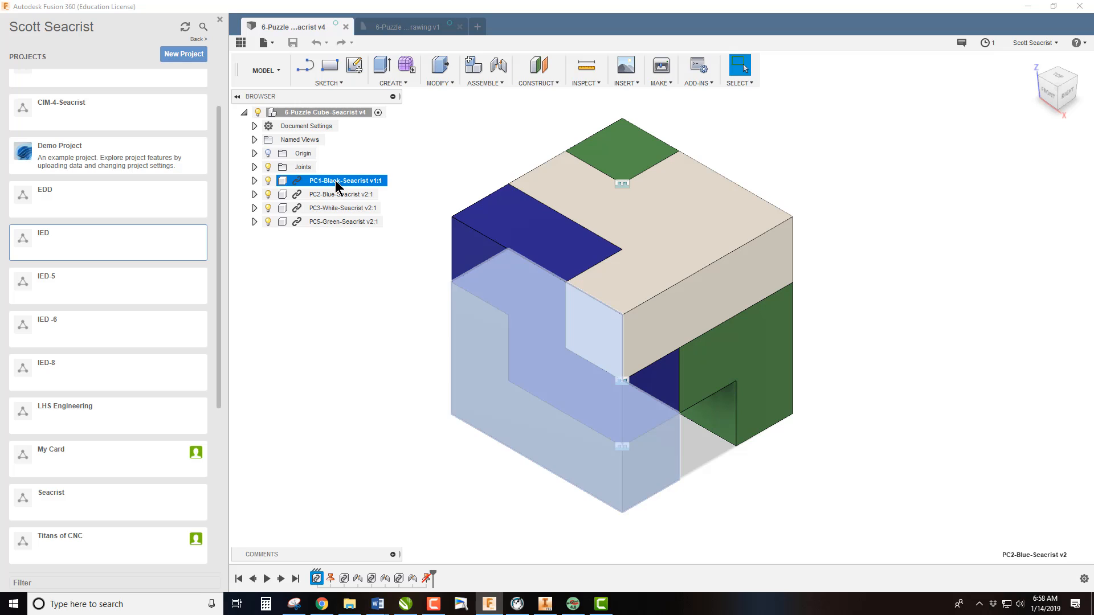
{"action": "right_click", "coordinate": [335, 180]}
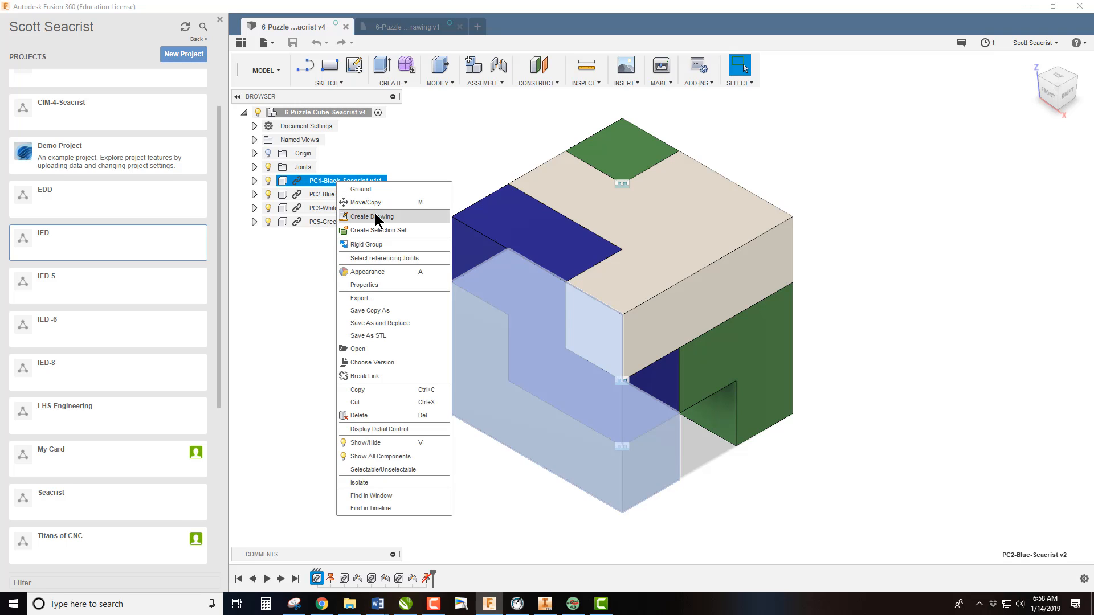
{"action": "left_click", "coordinate": [374, 216]}
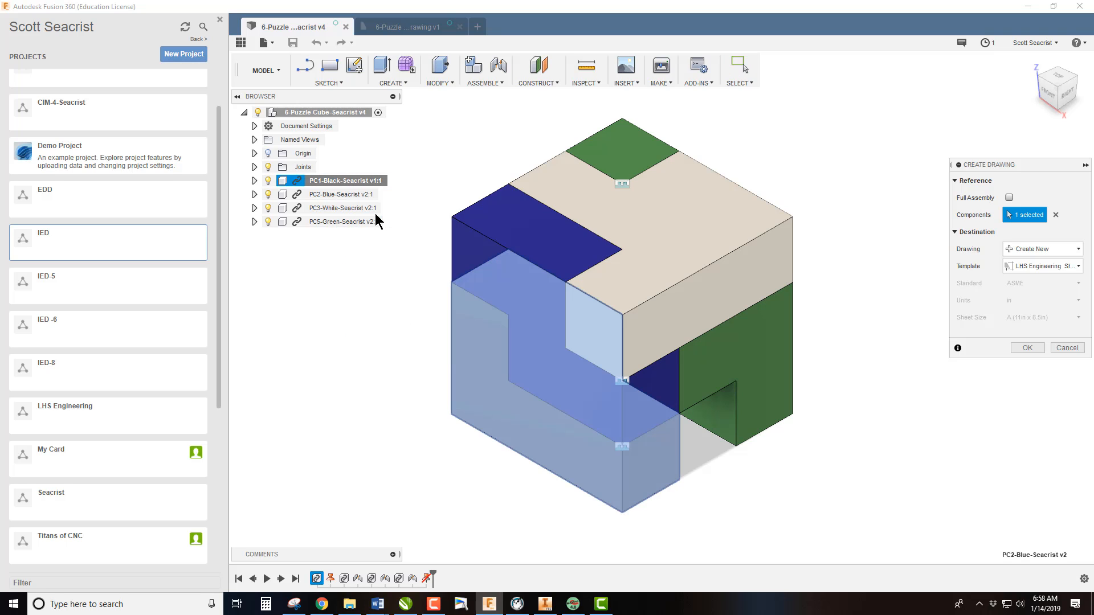
{"action": "left_click", "coordinate": [1070, 253]}
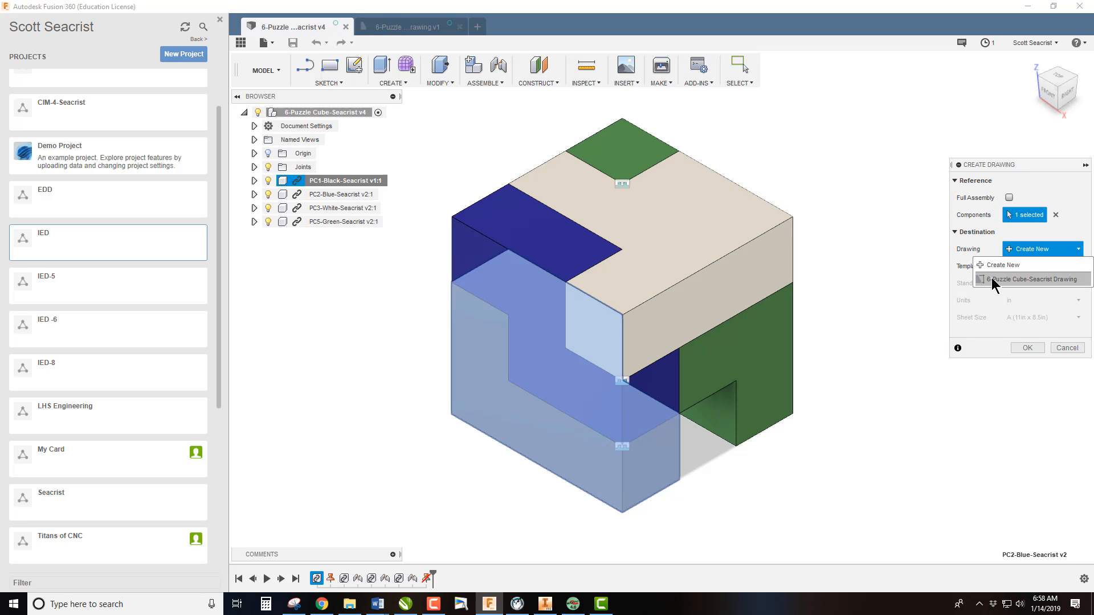
{"action": "left_click", "coordinate": [1044, 279]}
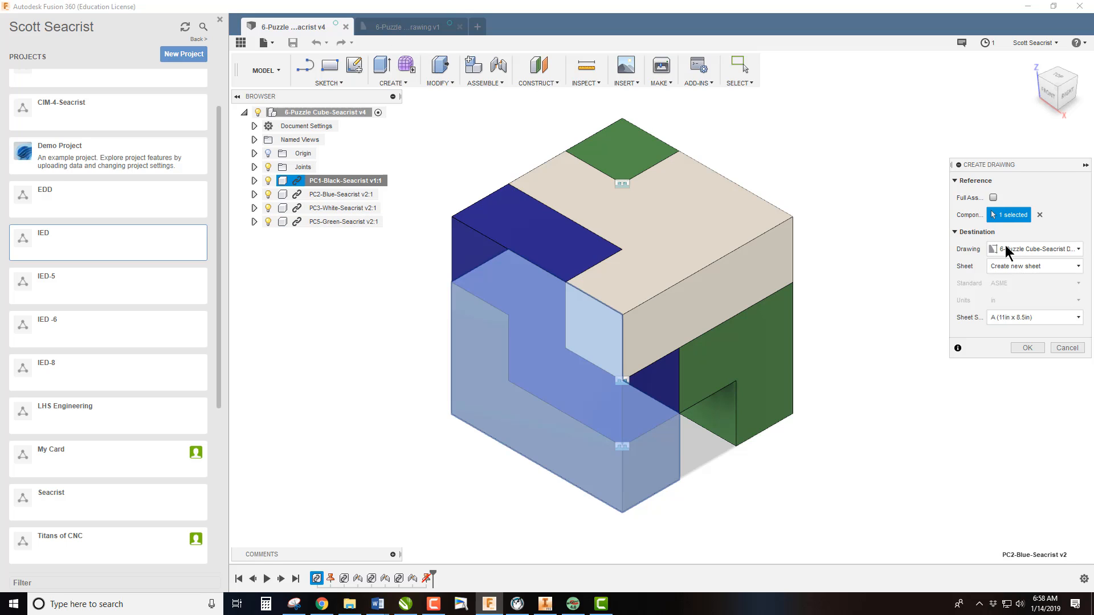
{"action": "left_click", "coordinate": [1020, 349]}
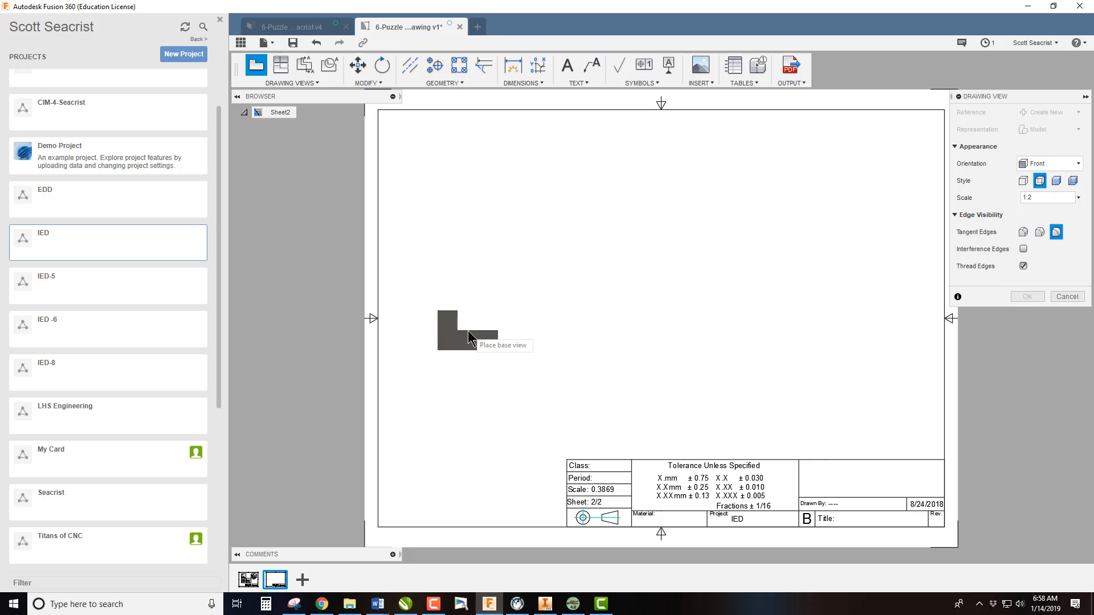
Step: Place the black piece's base view with the named TOP orientation at 1:1 scale in the lower-left area of the new sheet
{"action": "left_click", "coordinate": [1045, 163]}
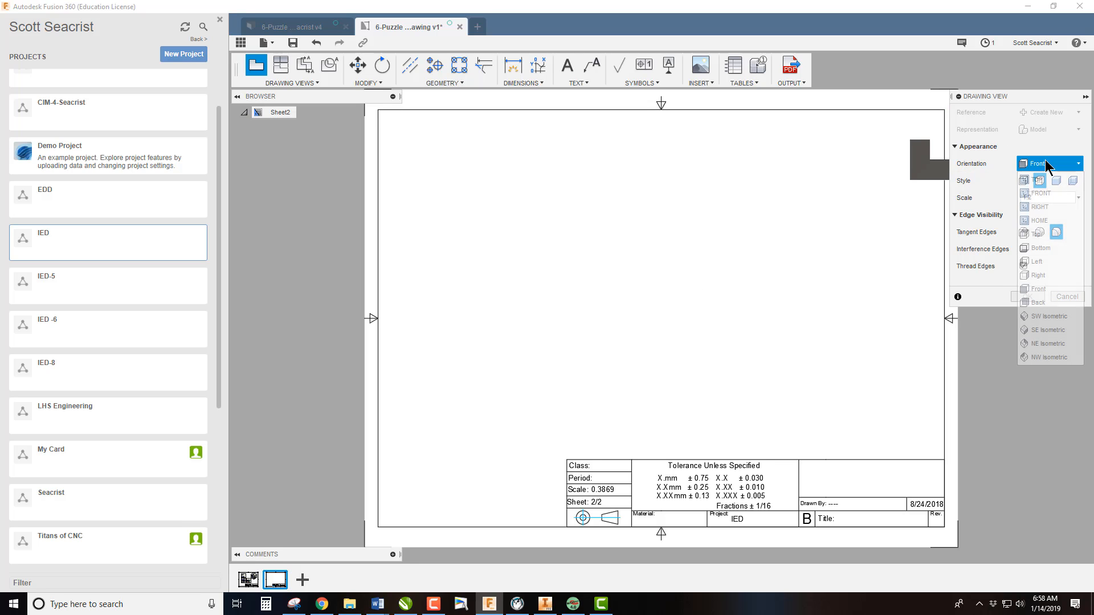
{"action": "left_click", "coordinate": [1045, 181]}
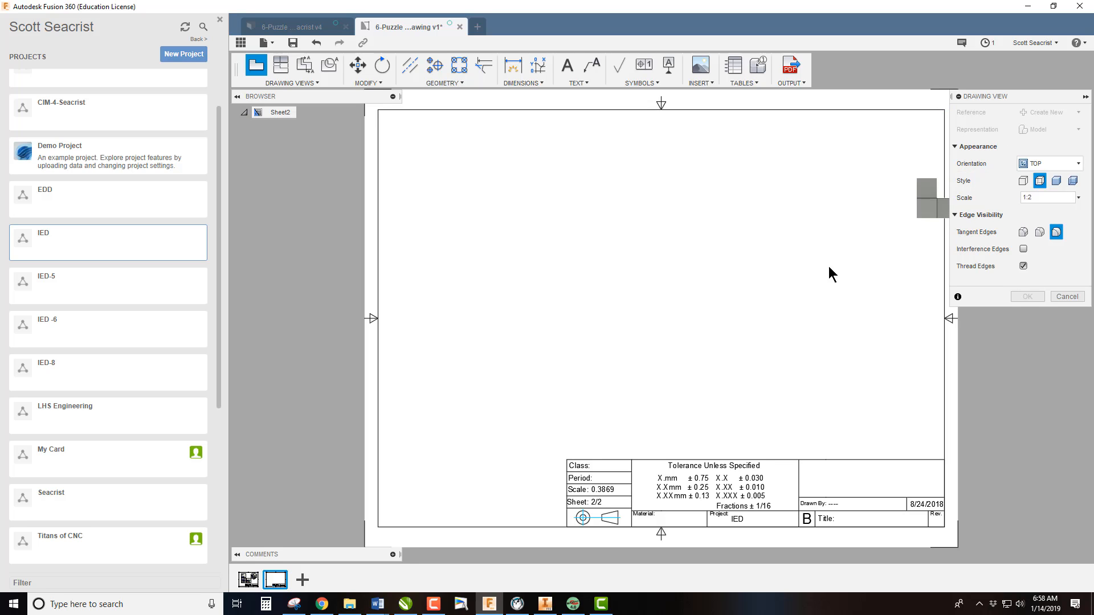
{"action": "left_click", "coordinate": [1035, 198]}
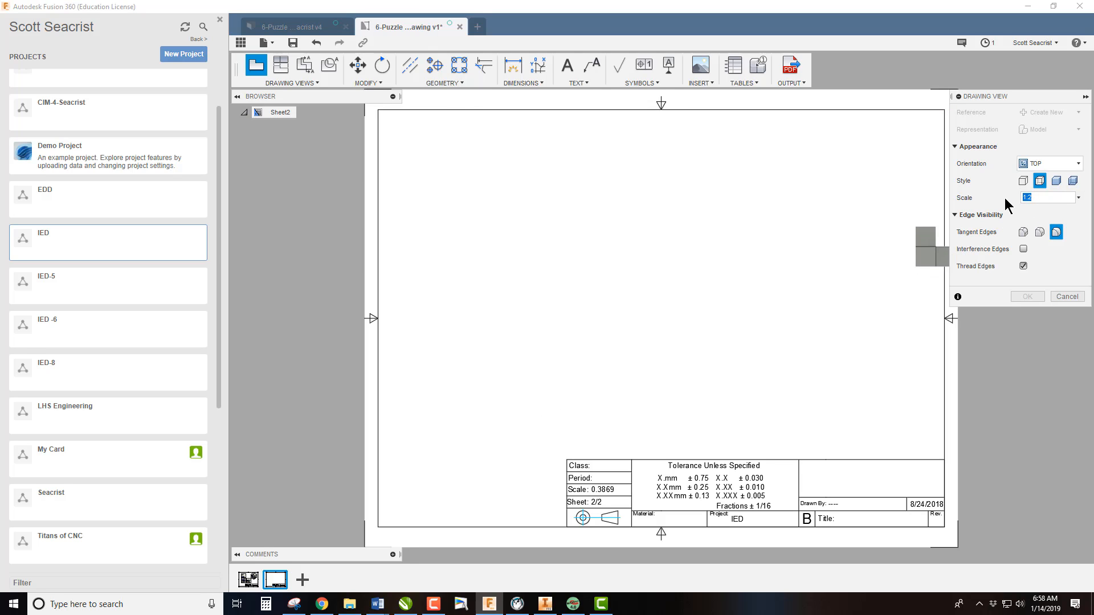
{"action": "type", "text": "1:"}
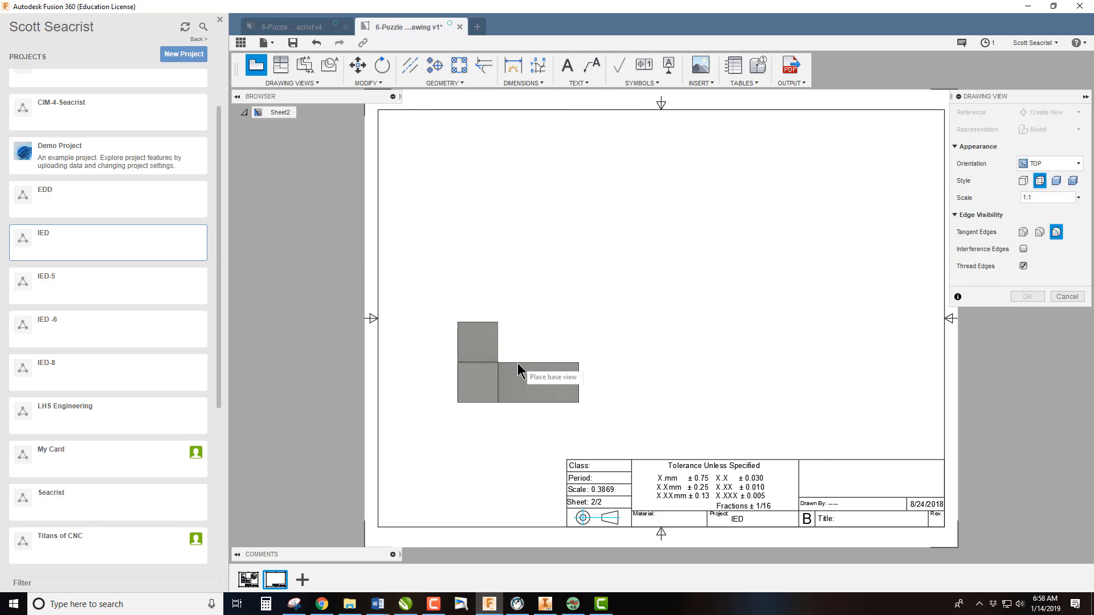
{"action": "left_click", "coordinate": [517, 364]}
{"action": "left_click", "coordinate": [1031, 297]}
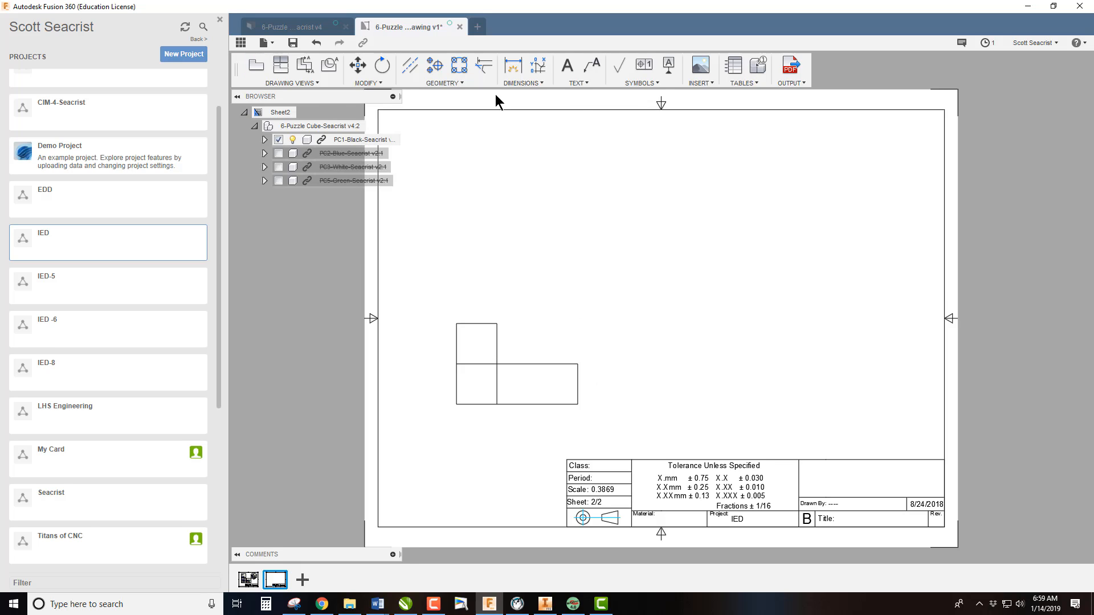
Step: Project a top view, a right-side view and an isometric view from the black piece's base view
{"action": "left_click", "coordinate": [280, 65]}
{"action": "left_click", "coordinate": [530, 385]}
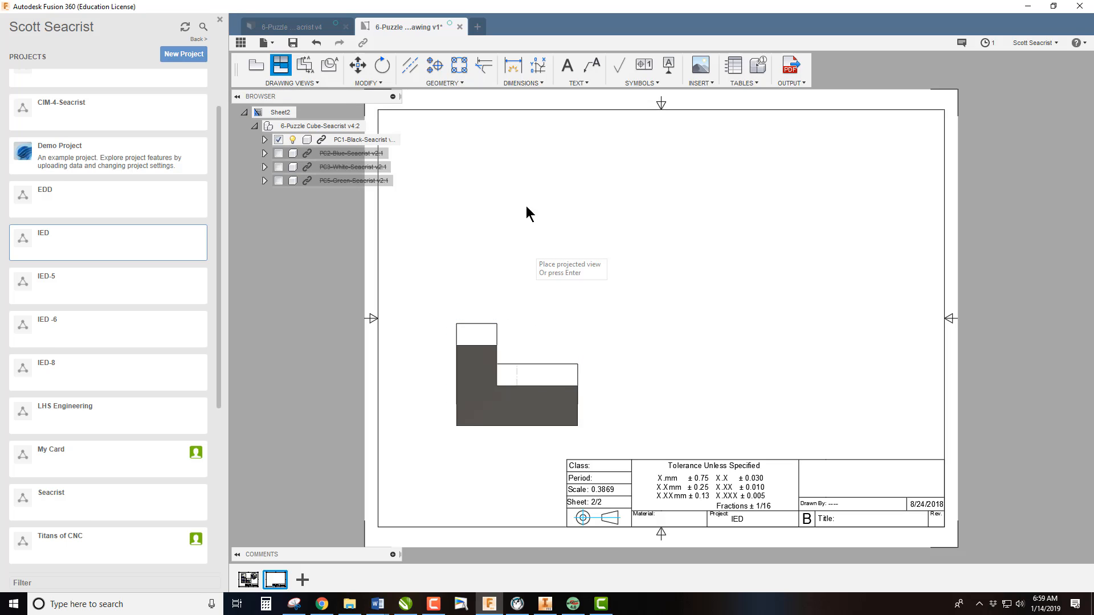
{"action": "left_click", "coordinate": [506, 217]}
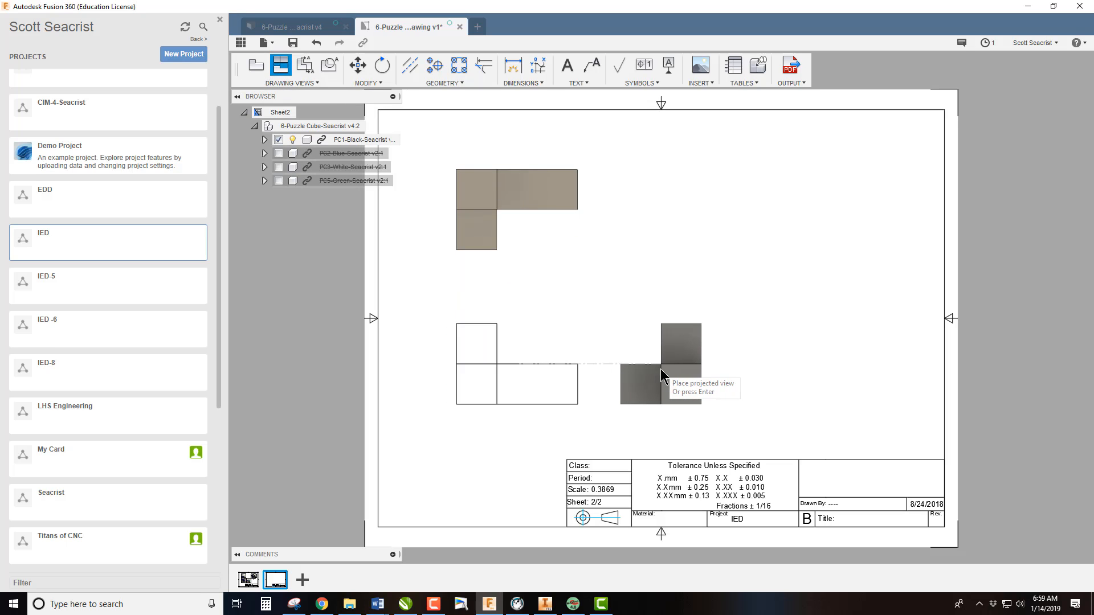
{"action": "left_click", "coordinate": [661, 368]}
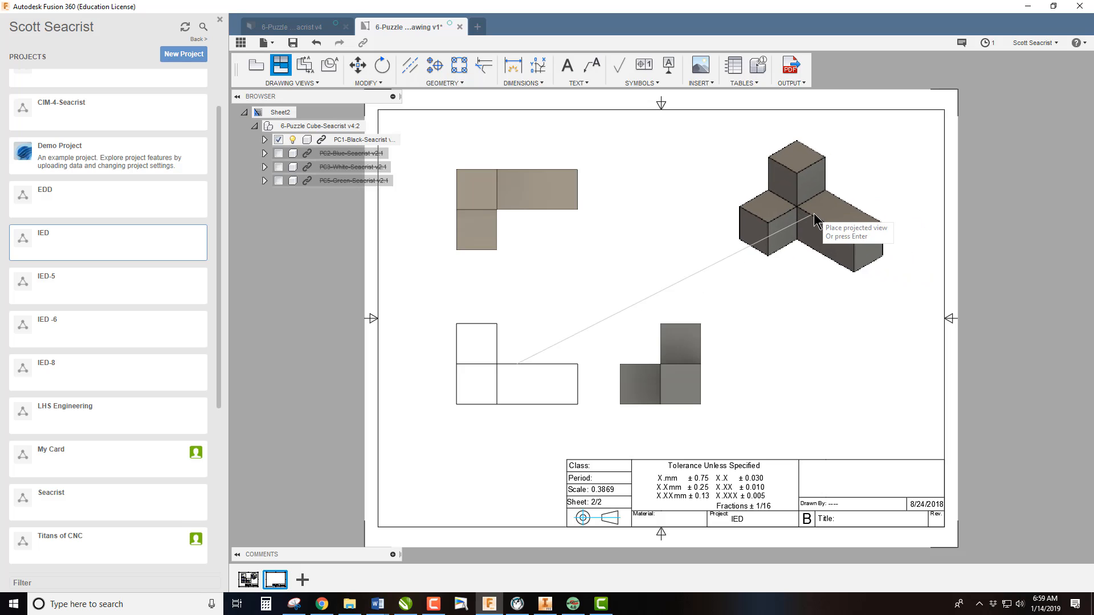
{"action": "left_click", "coordinate": [815, 220]}
{"action": "right_click", "coordinate": [815, 219]}
{"action": "left_click", "coordinate": [843, 214]}
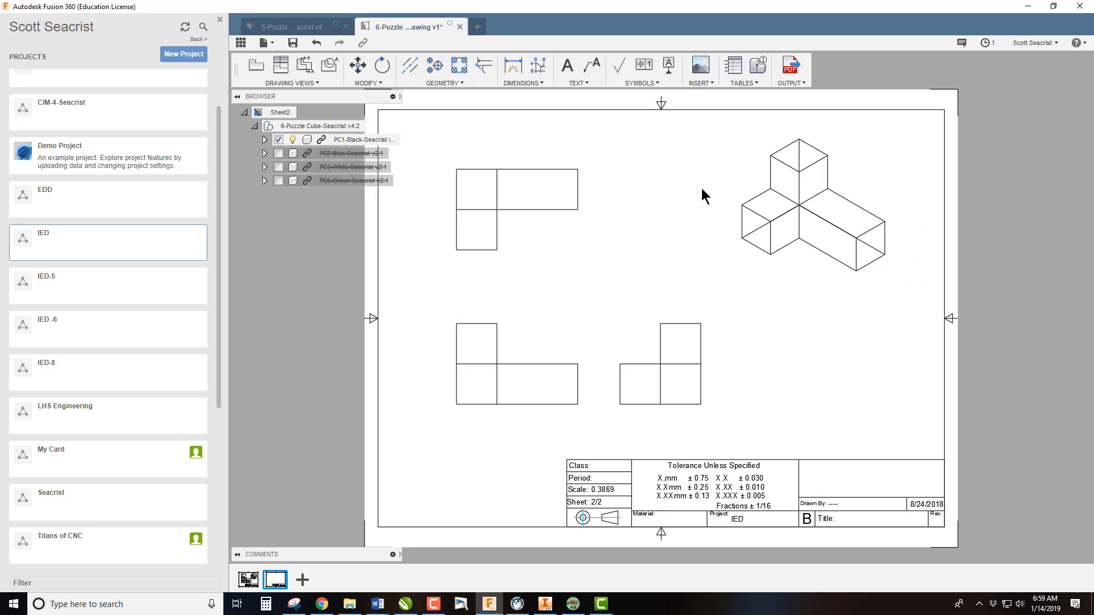
Step: Set the black piece's isometric view to the shaded style without hidden edges
{"action": "double_click", "coordinate": [814, 261]}
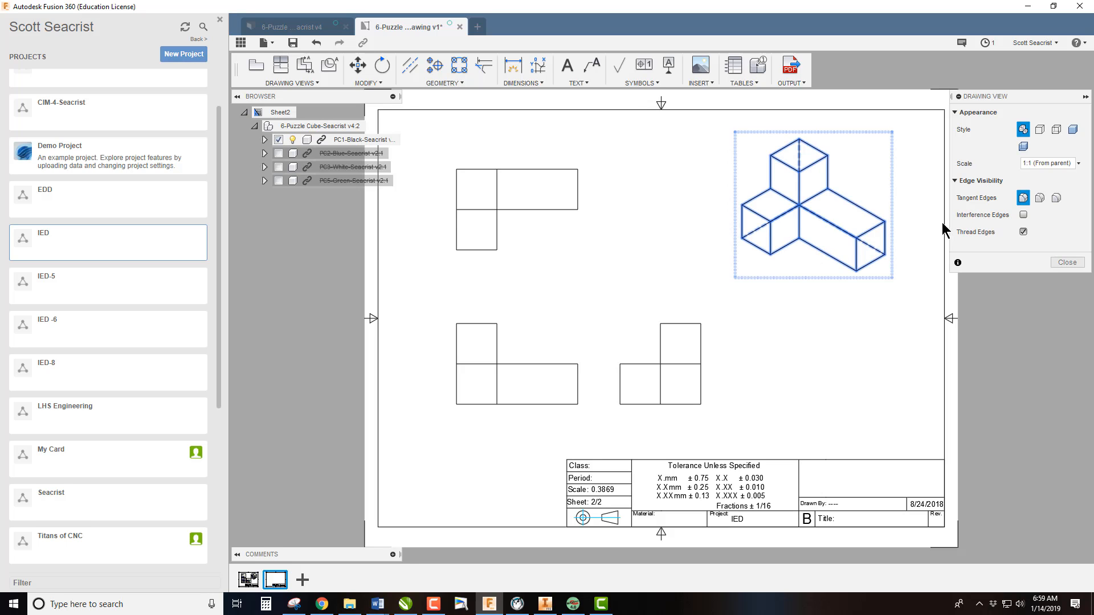
{"action": "left_click", "coordinate": [1073, 130]}
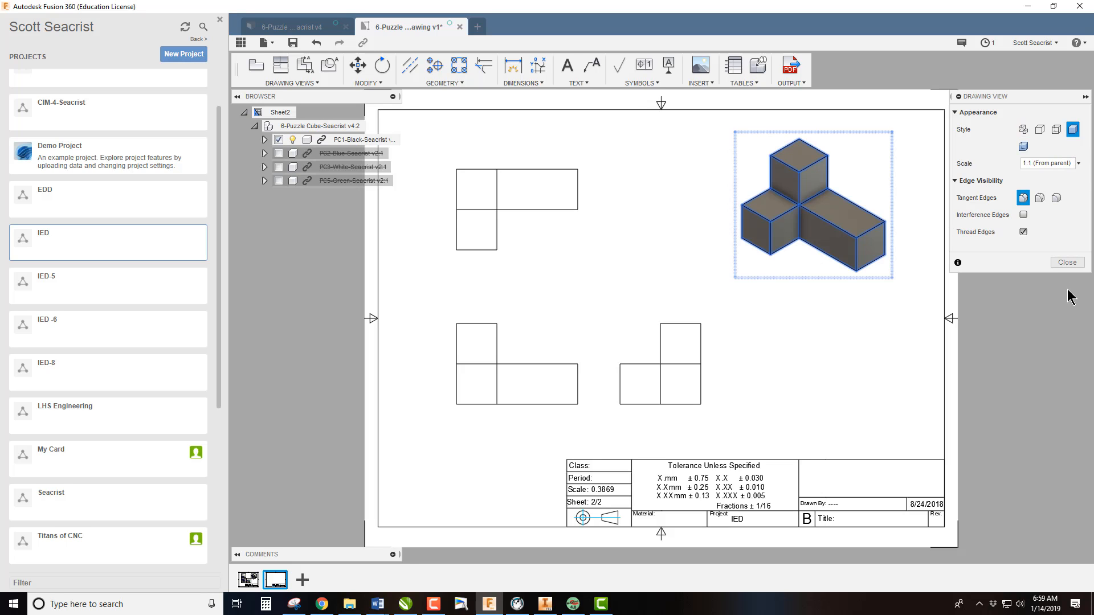
{"action": "left_click", "coordinate": [1066, 263]}
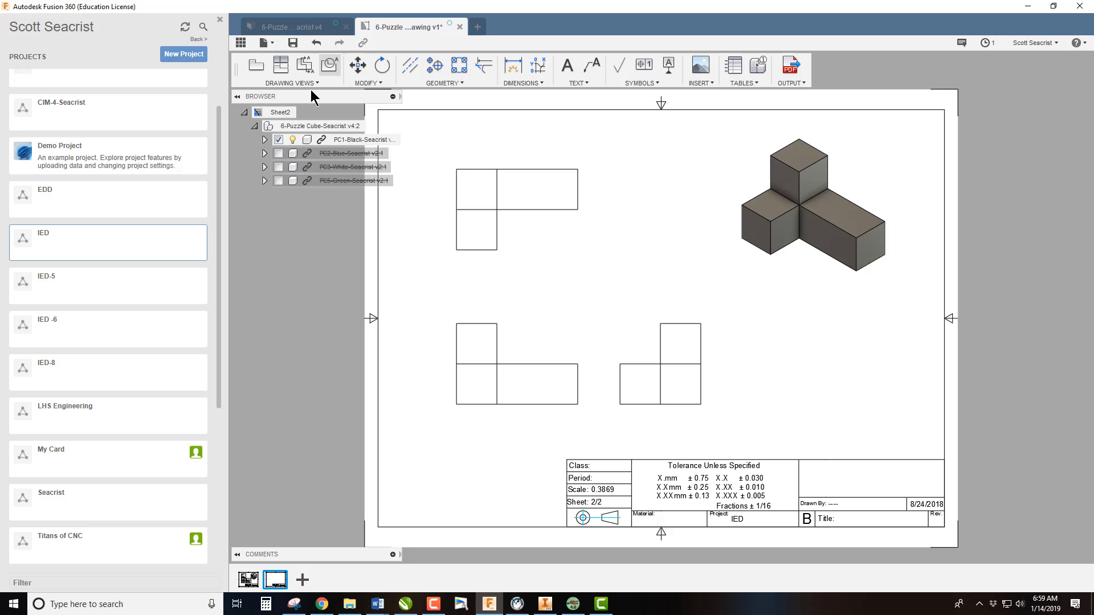
Step: Return to the cube assembly and create a drawing of only the PC2-Blue component on a new sheet of the existing puzzle cube drawing
{"action": "left_click", "coordinate": [308, 27]}
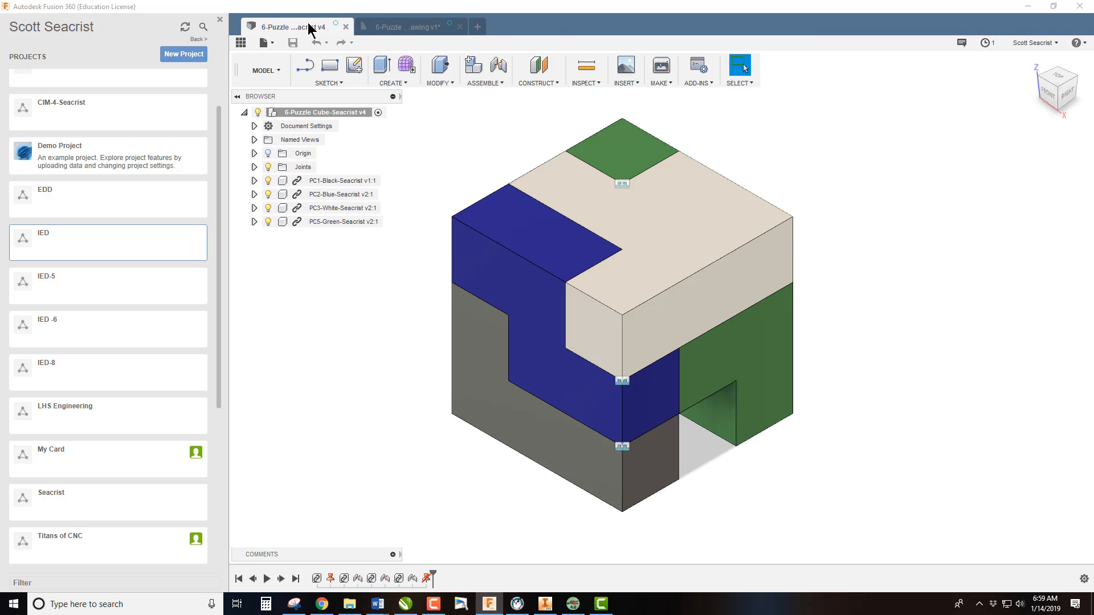
{"action": "right_click", "coordinate": [317, 194]}
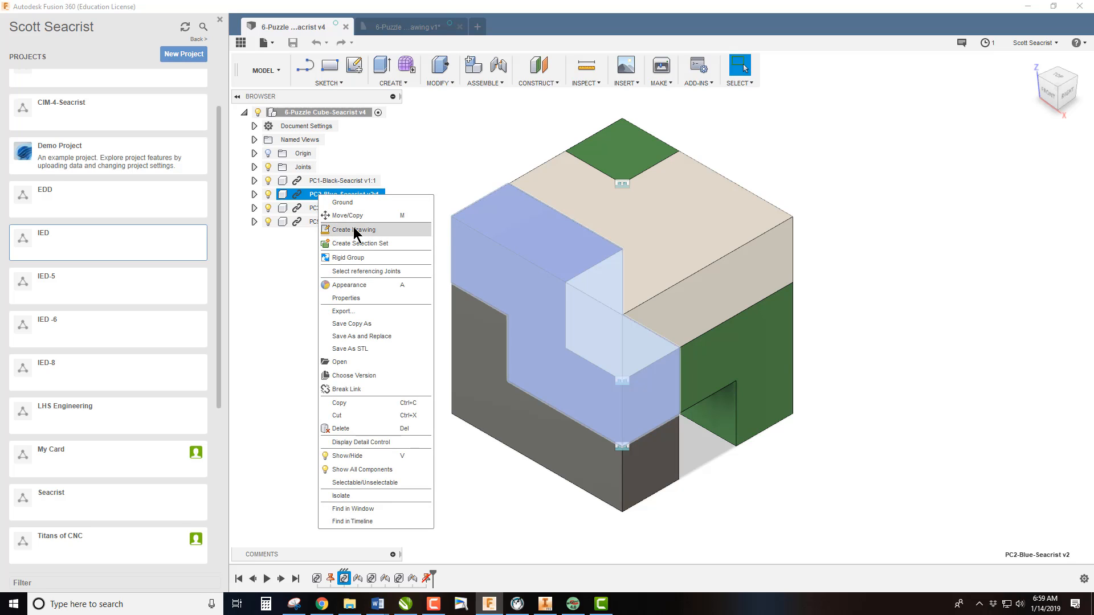
{"action": "left_click", "coordinate": [354, 229]}
{"action": "left_click", "coordinate": [1030, 250]}
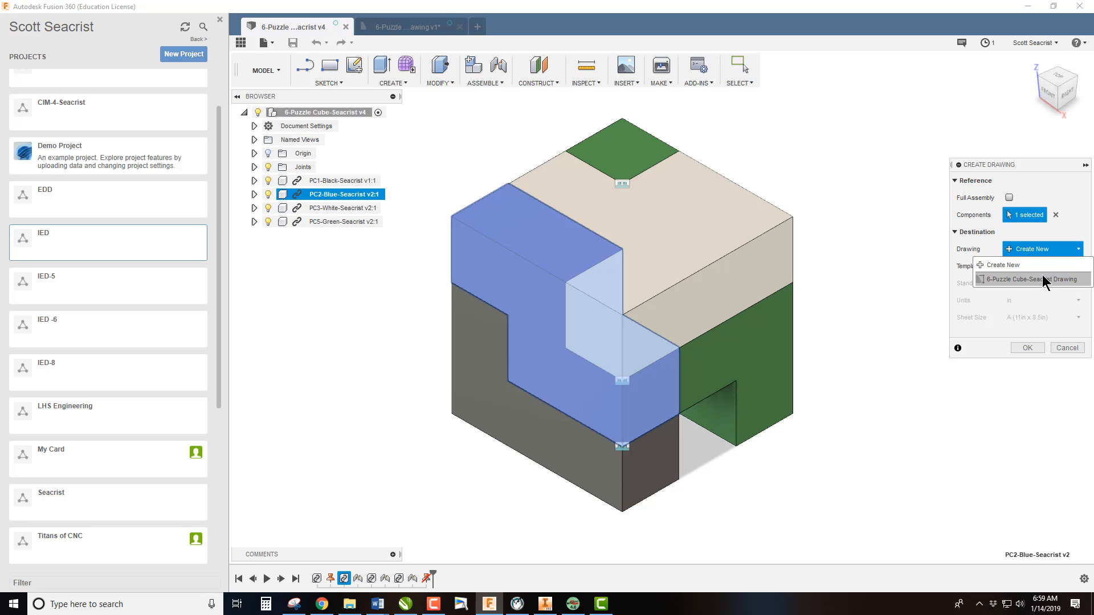
{"action": "left_click", "coordinate": [1041, 278]}
{"action": "left_click", "coordinate": [1034, 348]}
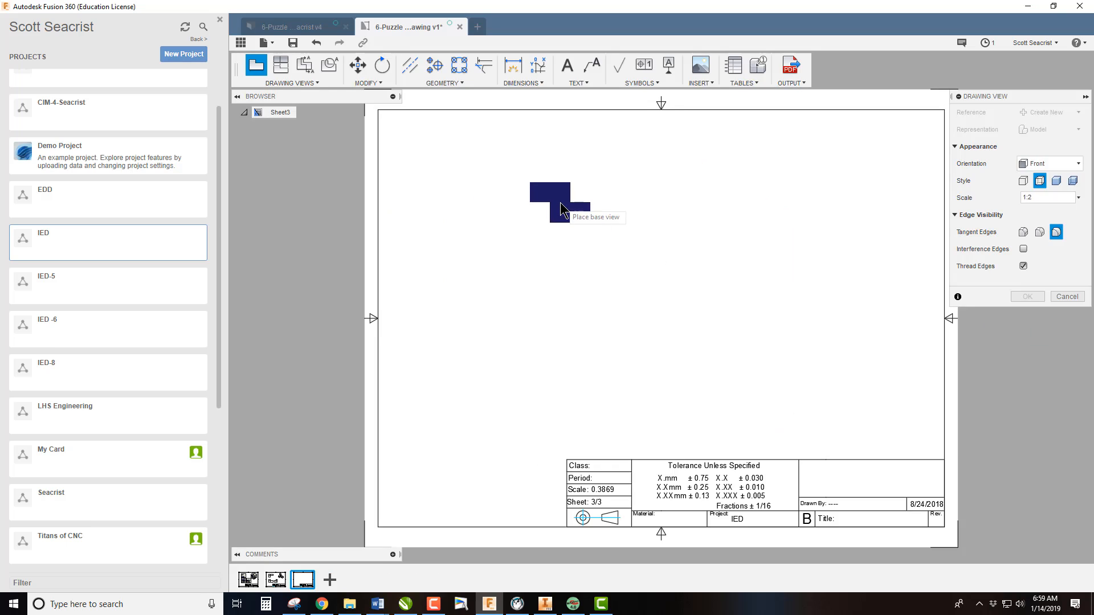
Step: Place the blue piece's base view with the Front orientation at 1:1 scale in the lower-left area of the sheet
{"action": "left_click", "coordinate": [1078, 198]}
{"action": "left_click", "coordinate": [1035, 8]}
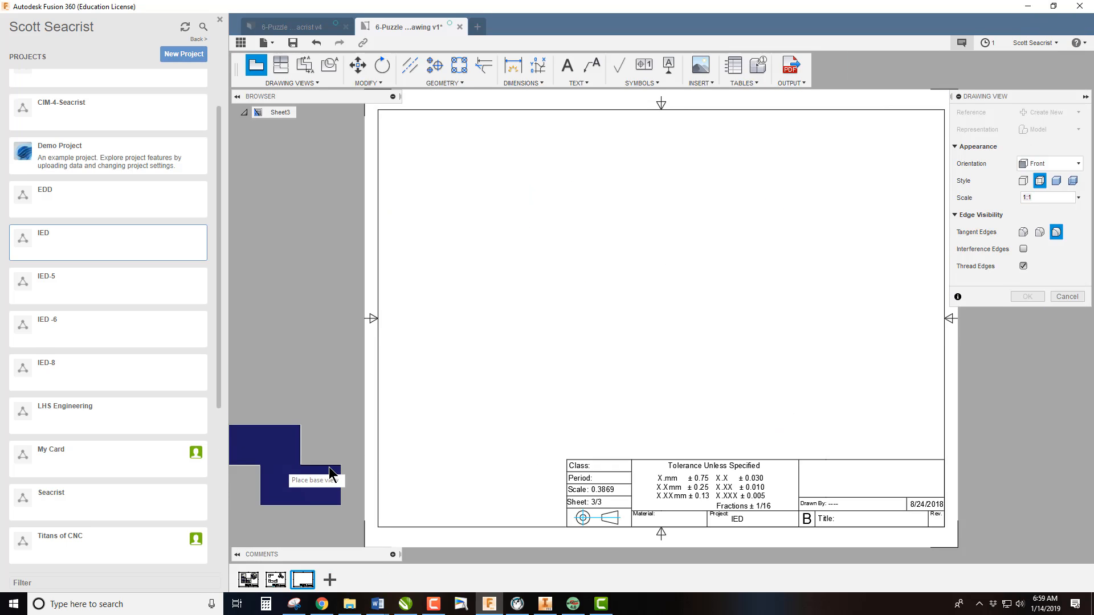
{"action": "left_click", "coordinate": [502, 387]}
{"action": "left_click", "coordinate": [1027, 297]}
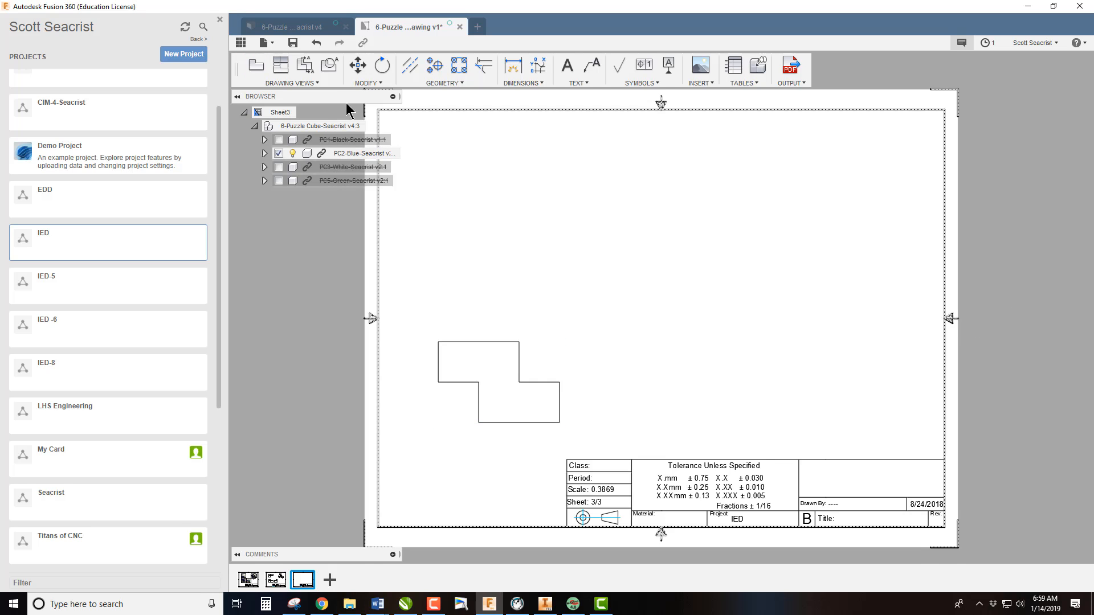
Step: Project a top view, a right-side view and an isometric view from the blue piece's front view
{"action": "left_click", "coordinate": [282, 69]}
{"action": "left_click", "coordinate": [500, 356]}
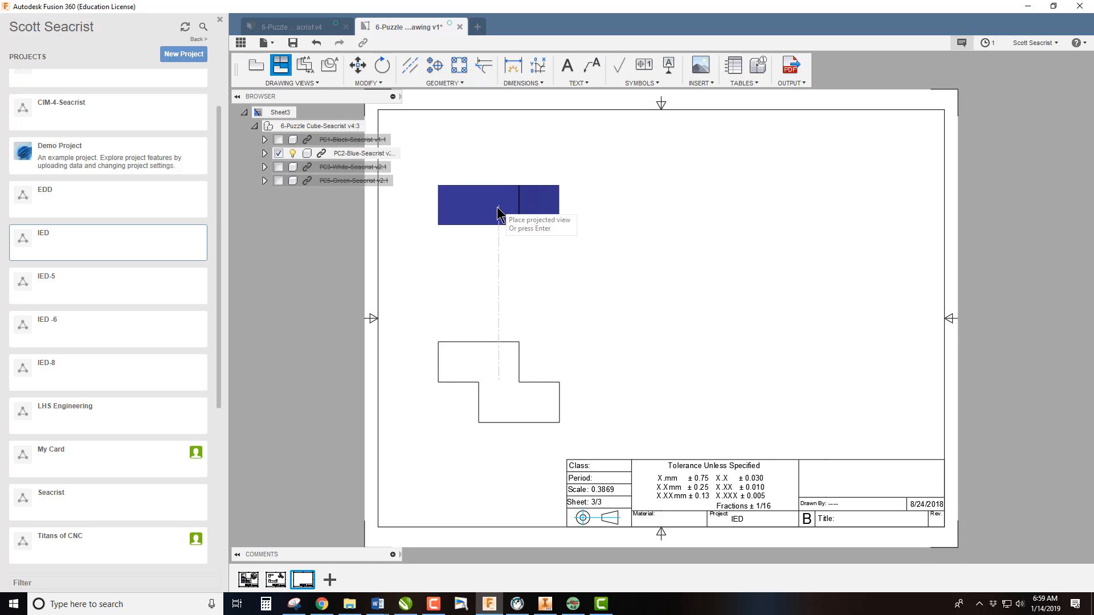
{"action": "left_click", "coordinate": [499, 224]}
{"action": "left_click", "coordinate": [672, 384]}
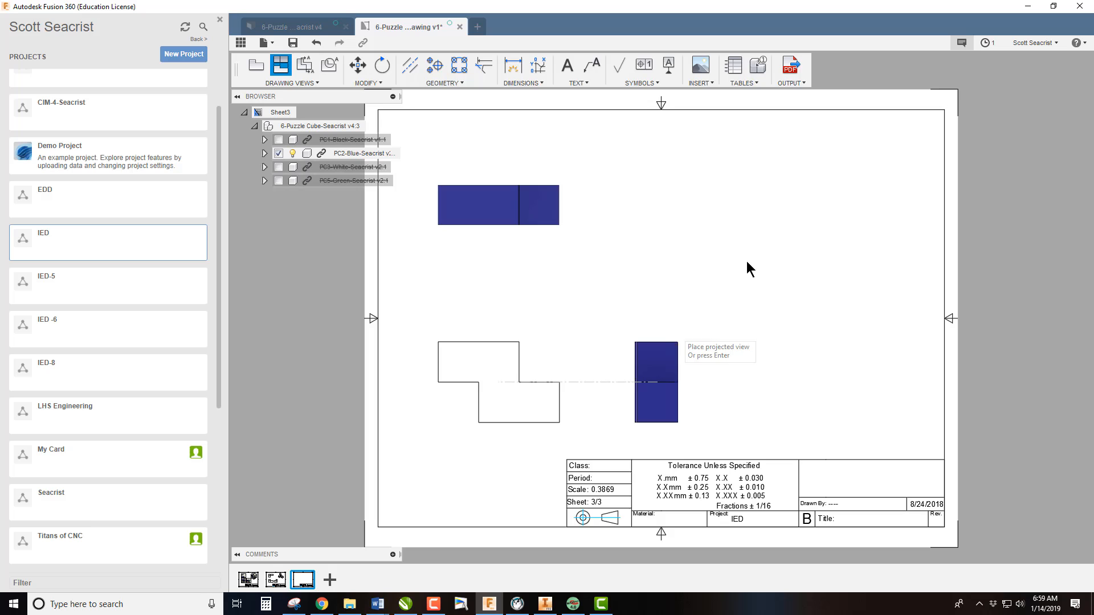
{"action": "right_click", "coordinate": [804, 227]}
{"action": "left_click", "coordinate": [849, 226]}
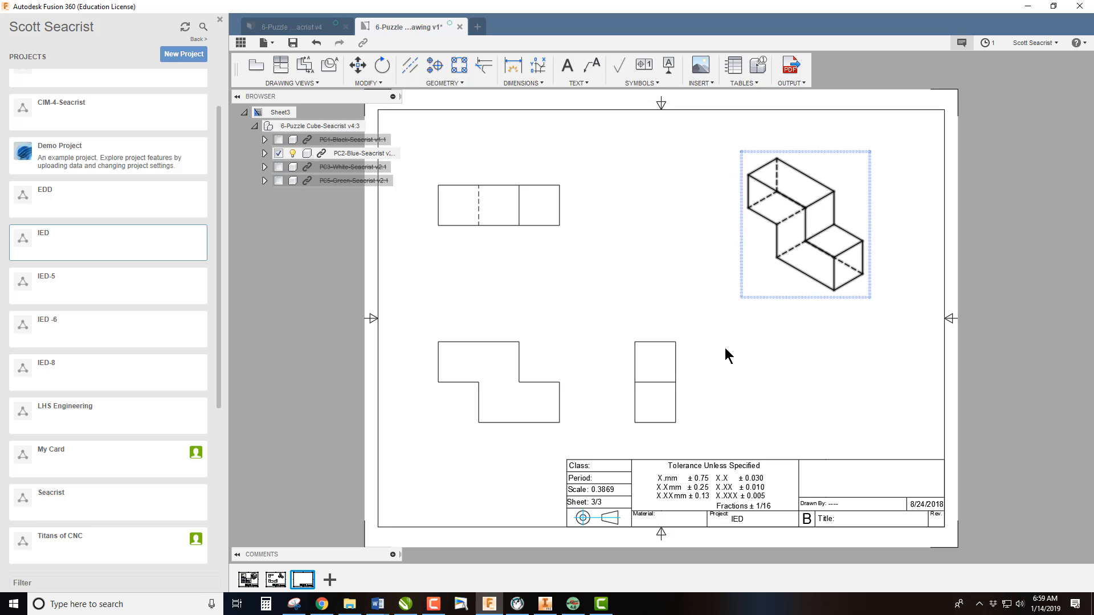
Step: Set the blue piece's isometric view to the shaded style without hidden edges
{"action": "double_click", "coordinate": [761, 259]}
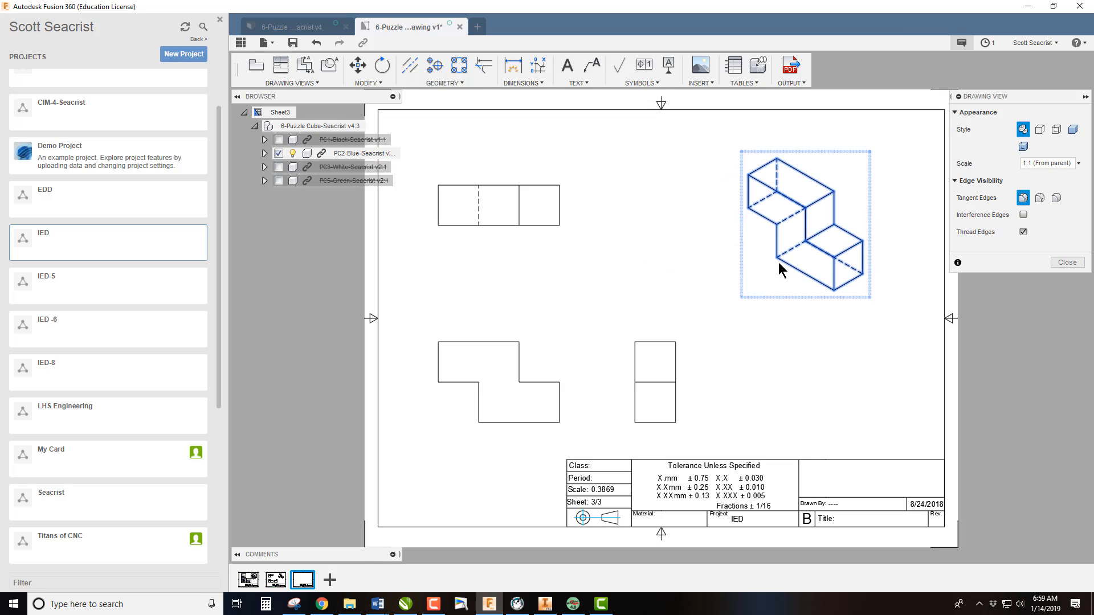
{"action": "left_click", "coordinate": [1073, 129]}
{"action": "left_click", "coordinate": [1066, 262]}
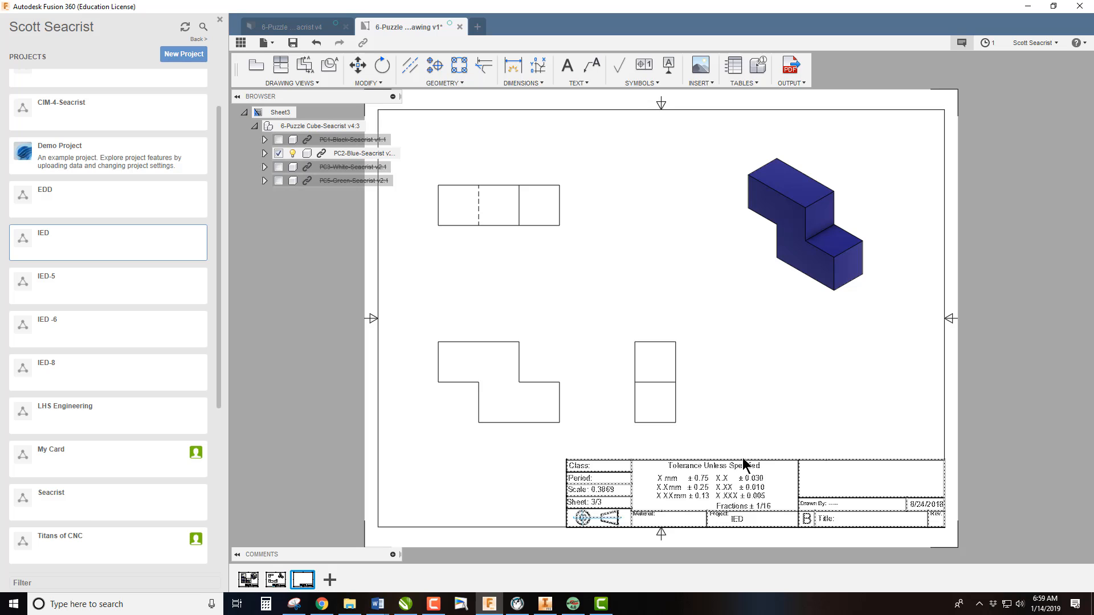
Step: In the blue piece's title block, set the class to IED, the period to 1 and the material to HARDWOOD
{"action": "double_click", "coordinate": [698, 488]}
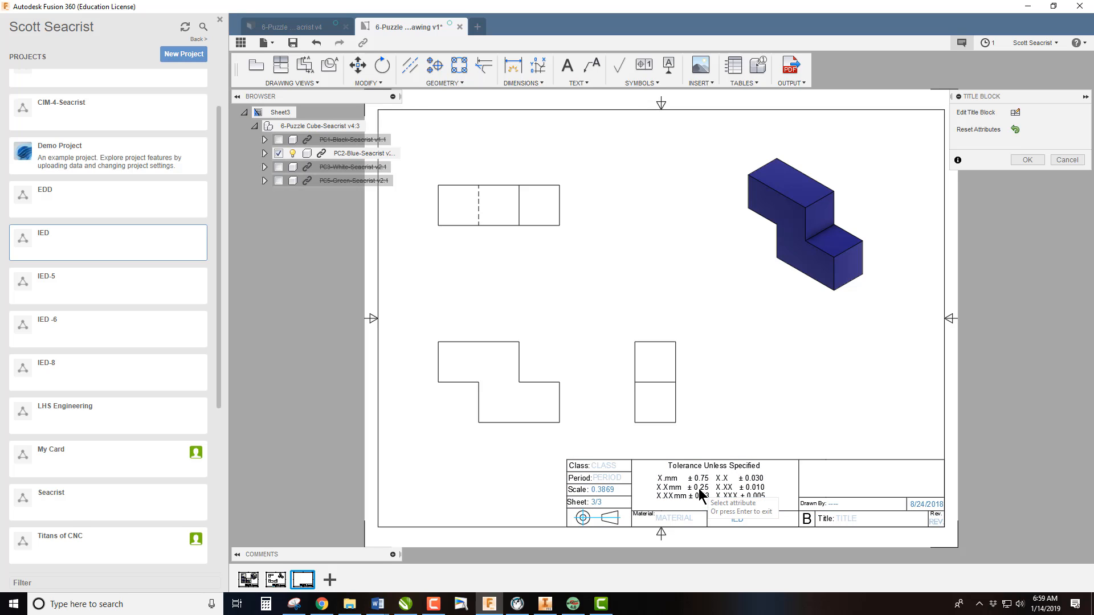
{"action": "left_click", "coordinate": [603, 467]}
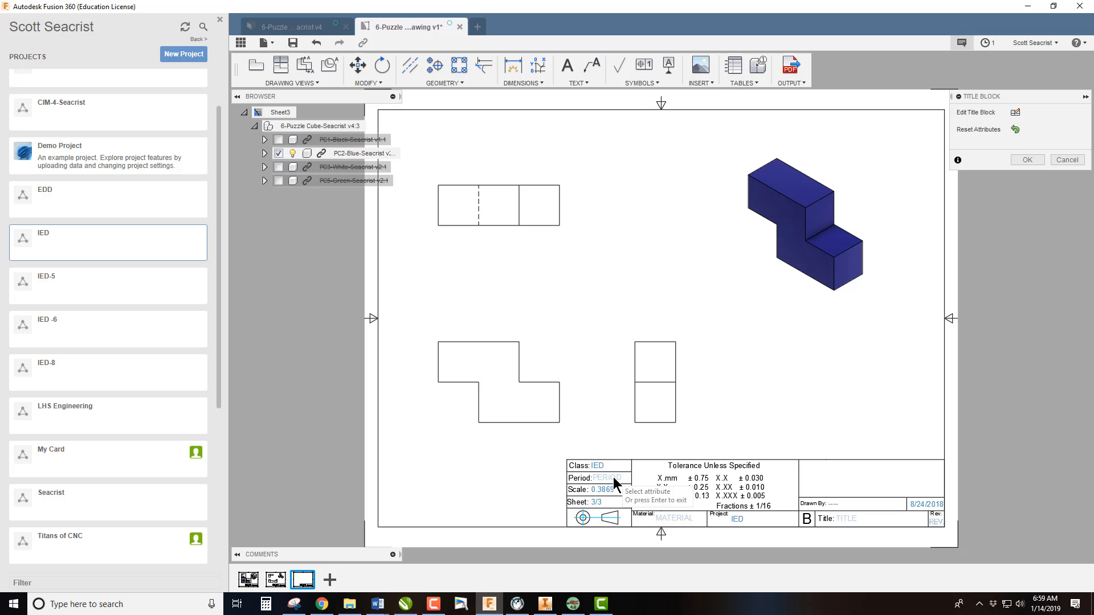
{"action": "left_click", "coordinate": [605, 478]}
{"action": "type", "text": "1"}
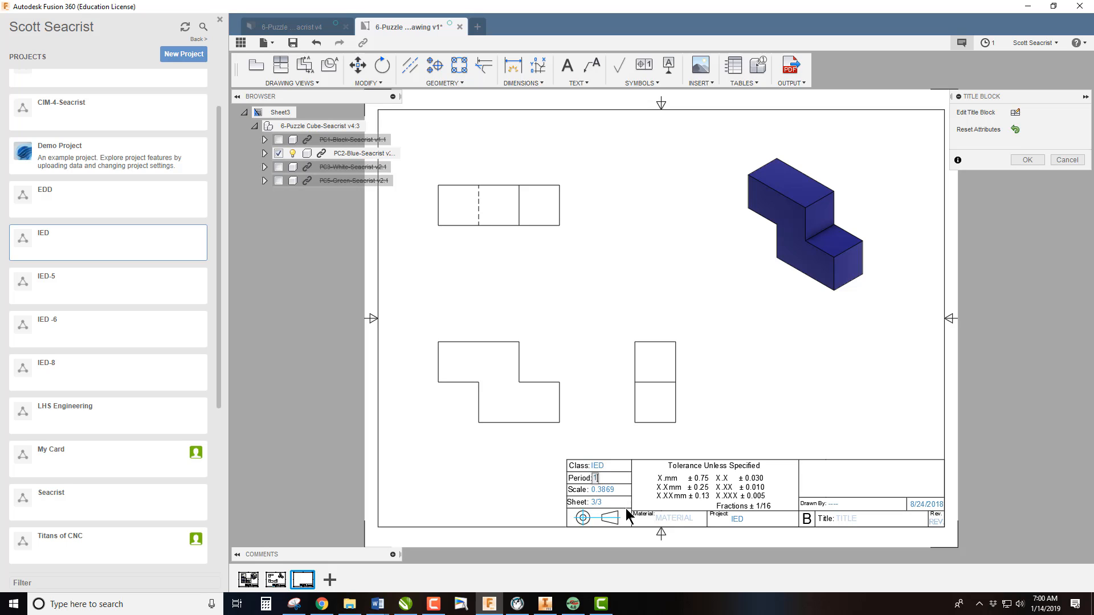
{"action": "left_click", "coordinate": [668, 519]}
{"action": "type", "text": "HARDWOOD"}
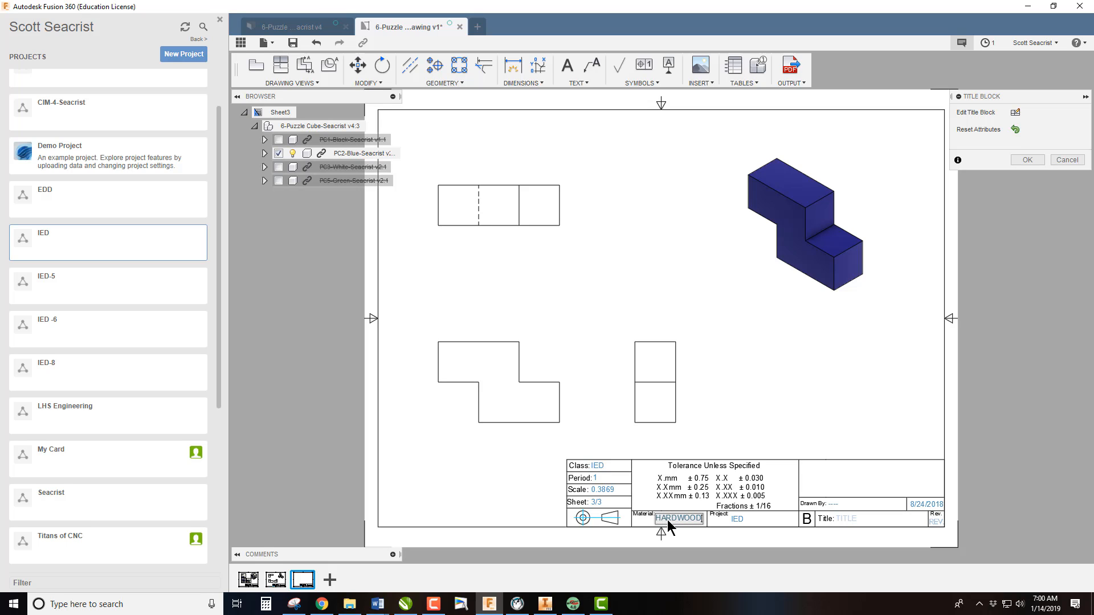
Step: Set the title block's project to PUZZLE CUBE and title to BLUE, and enter the drafter's surname in the Drawn By field
{"action": "left_click", "coordinate": [737, 519]}
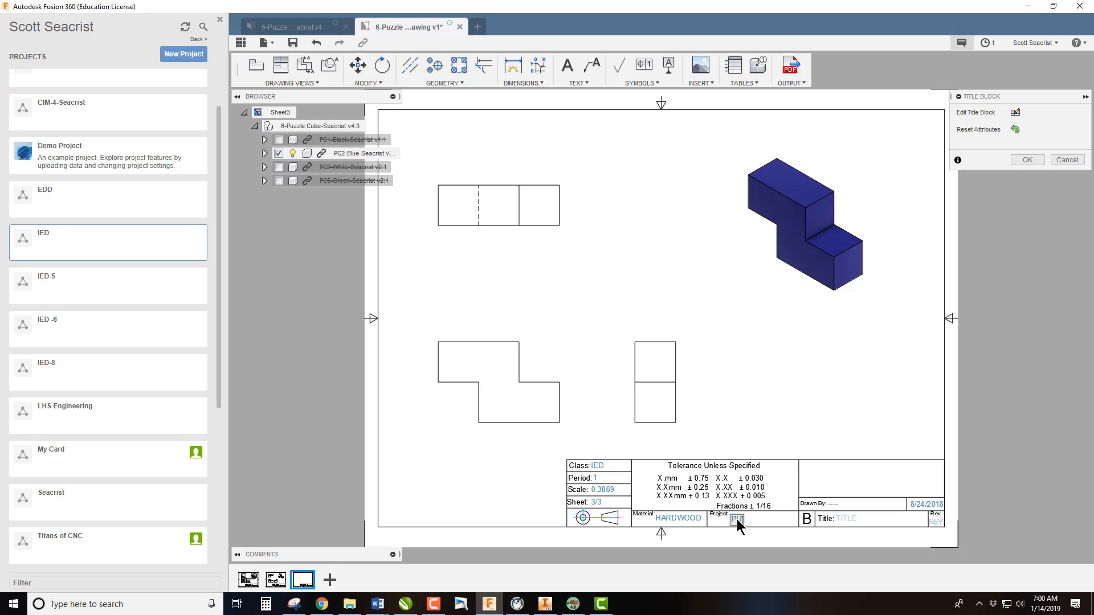
{"action": "type", "text": "PUZZLE CUBE"}
{"action": "left_click", "coordinate": [836, 519]}
{"action": "type", "text": "BLUE"}
{"action": "left_click", "coordinate": [846, 502]}
{"action": "left_click", "coordinate": [839, 504]}
{"action": "type", "text": "SEACRIST"}
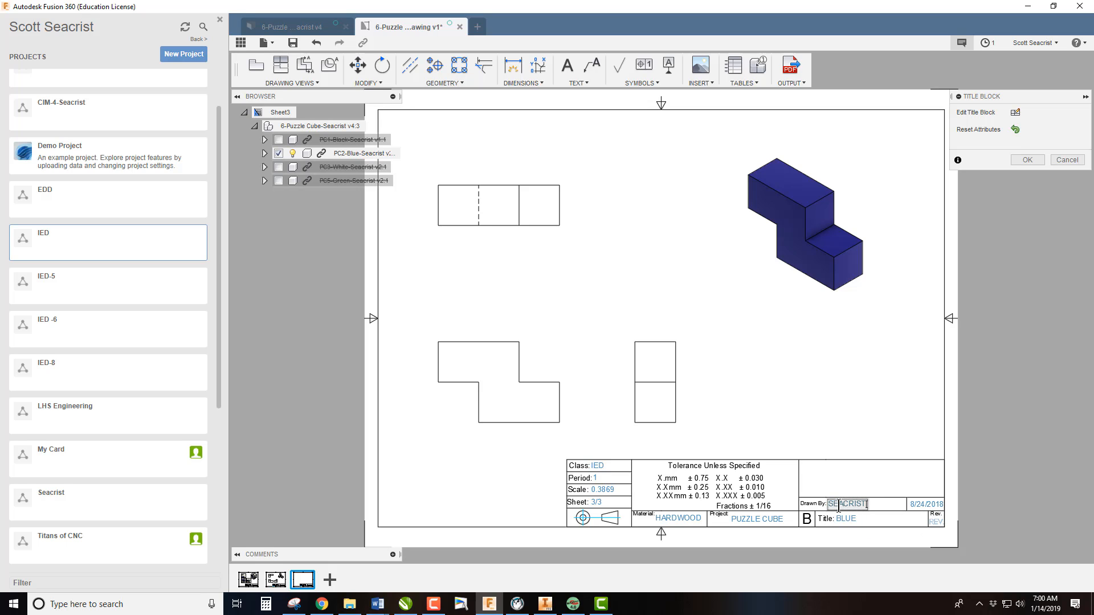
Step: Set the title block's date to 1/14/19 and its revision to 1, and finish editing the title block
{"action": "left_click", "coordinate": [917, 504]}
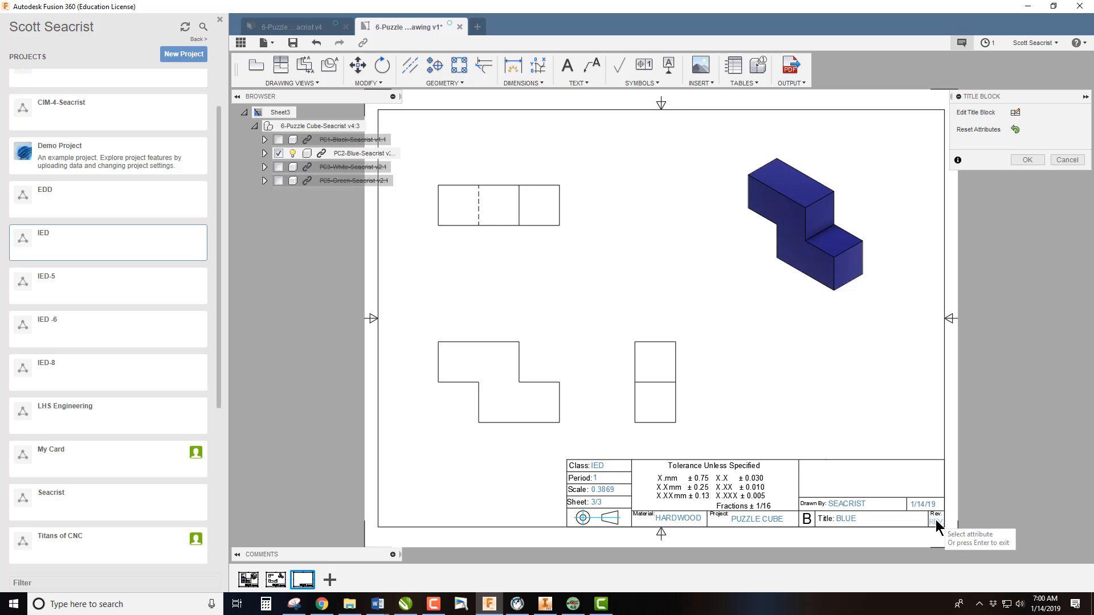
{"action": "left_click", "coordinate": [935, 519]}
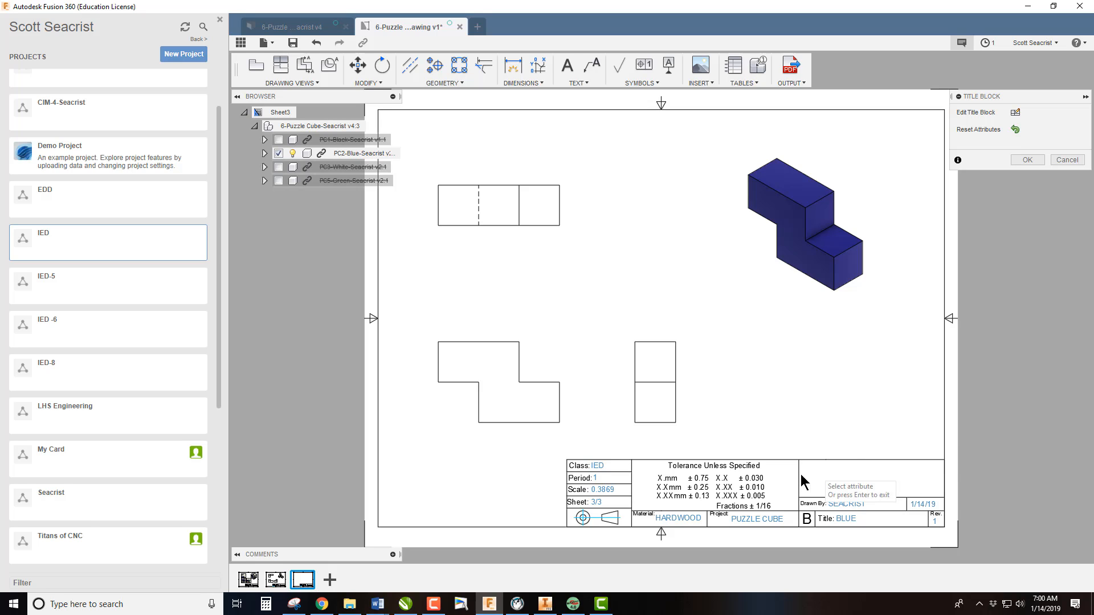
{"action": "left_click", "coordinate": [1027, 159]}
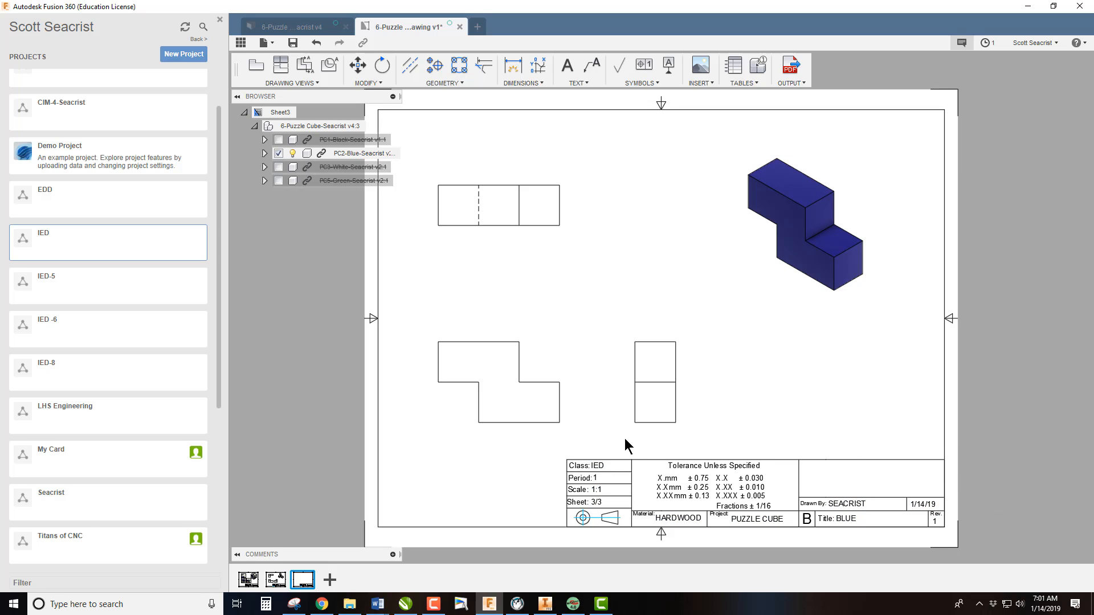
{"action": "left_click", "coordinate": [276, 579]}
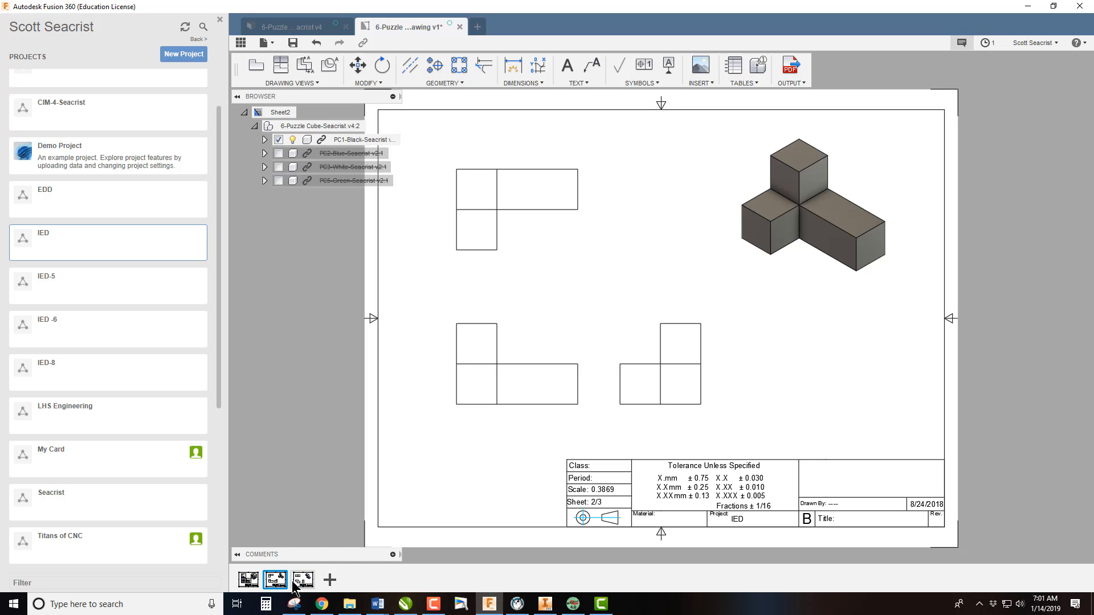
{"action": "mouse_move", "coordinate": [295, 587]}
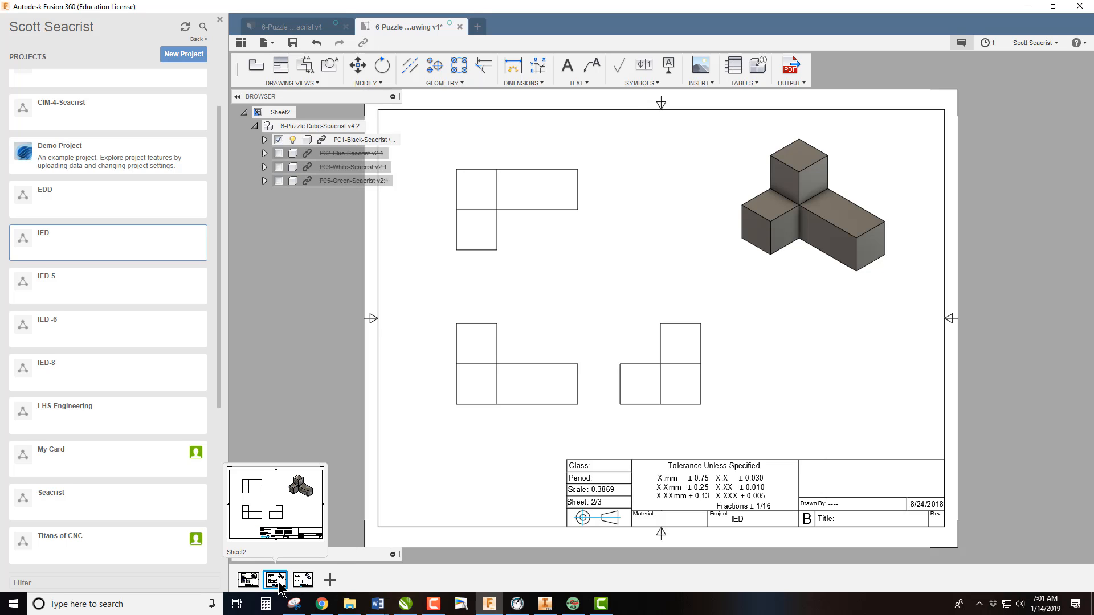
{"action": "left_click", "coordinate": [303, 580]}
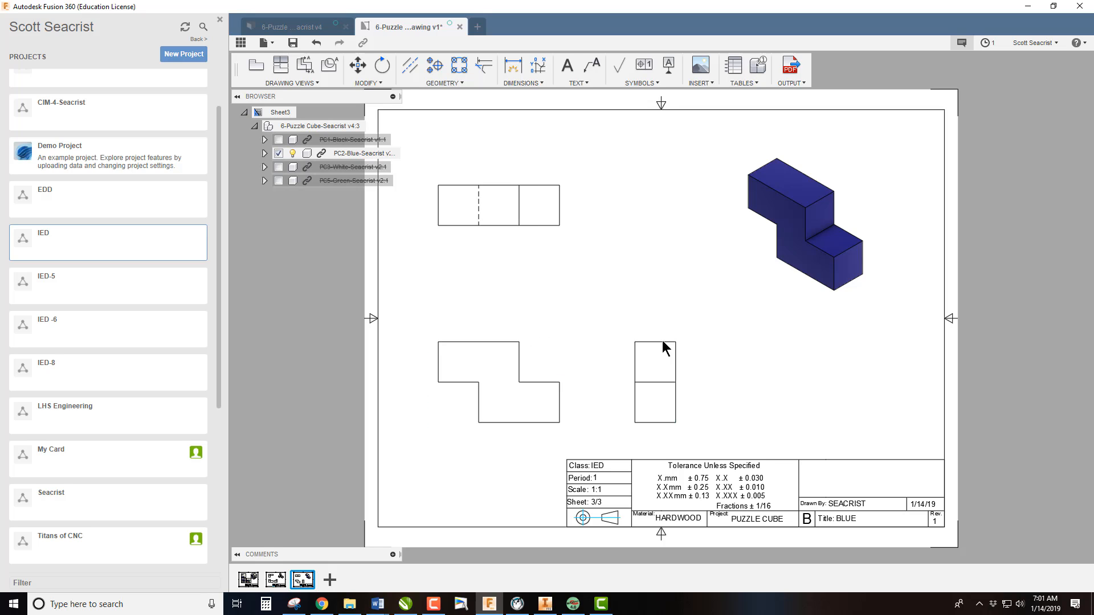
Step: Dimension the overall width of the blue piece's front view, placing the horizontal dimension above the view
{"action": "left_click", "coordinate": [511, 66]}
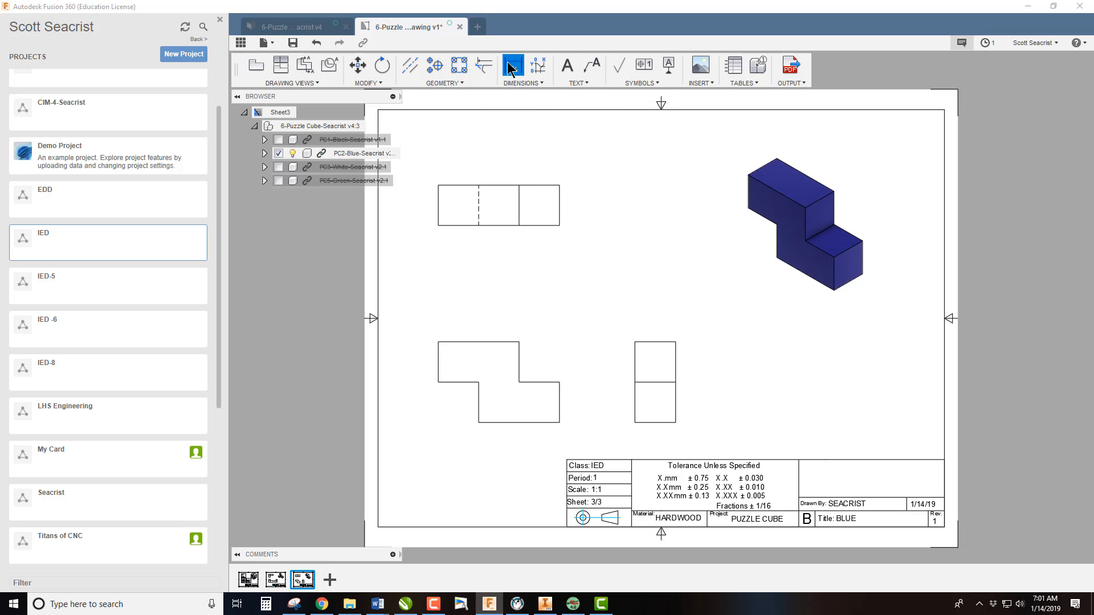
{"action": "left_click", "coordinate": [437, 343]}
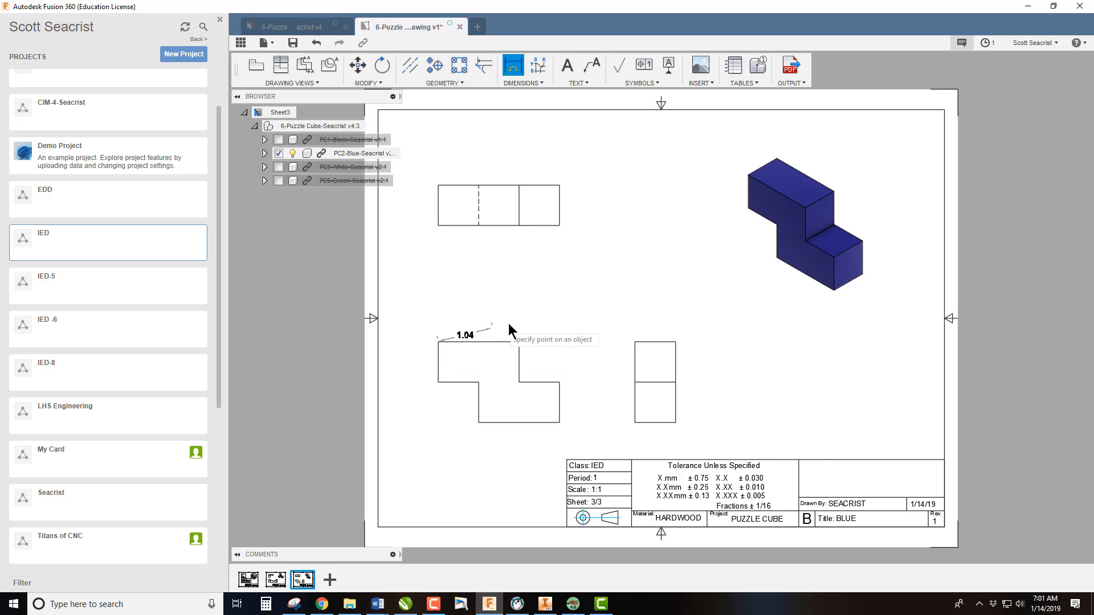
{"action": "left_click", "coordinate": [559, 383]}
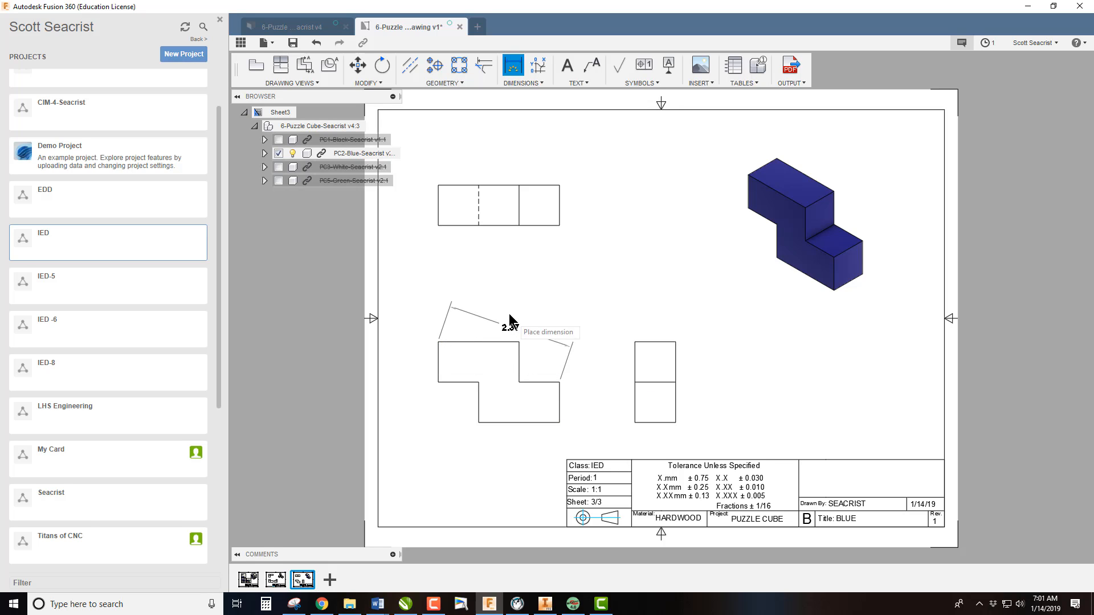
{"action": "left_click", "coordinate": [442, 296]}
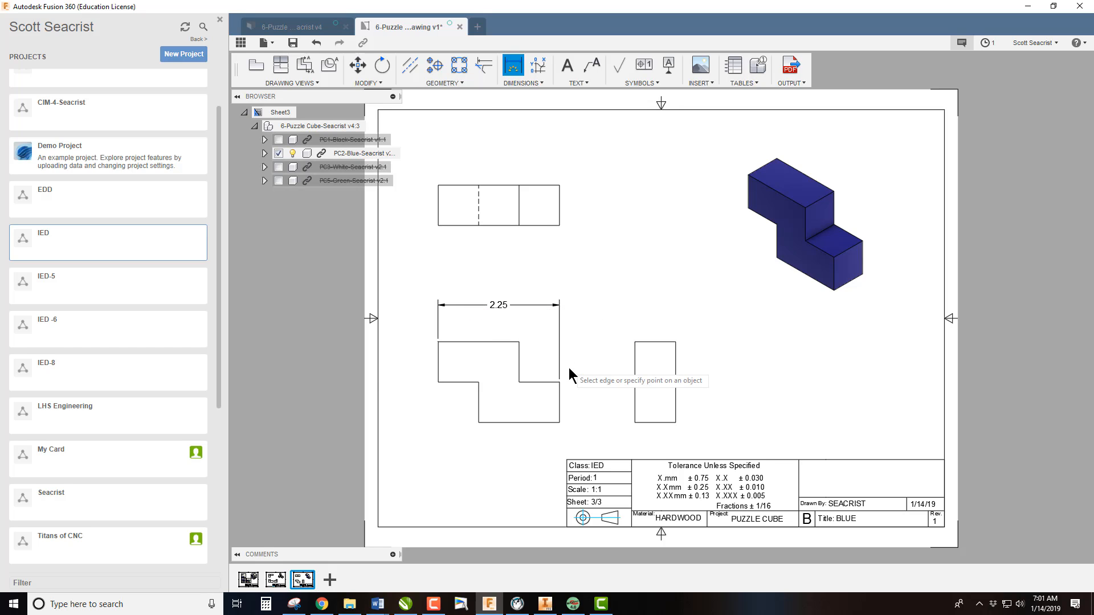
Step: Dimension the blue piece's overall height to the left of the side view and its depth to the right of the top view
{"action": "left_click", "coordinate": [654, 422]}
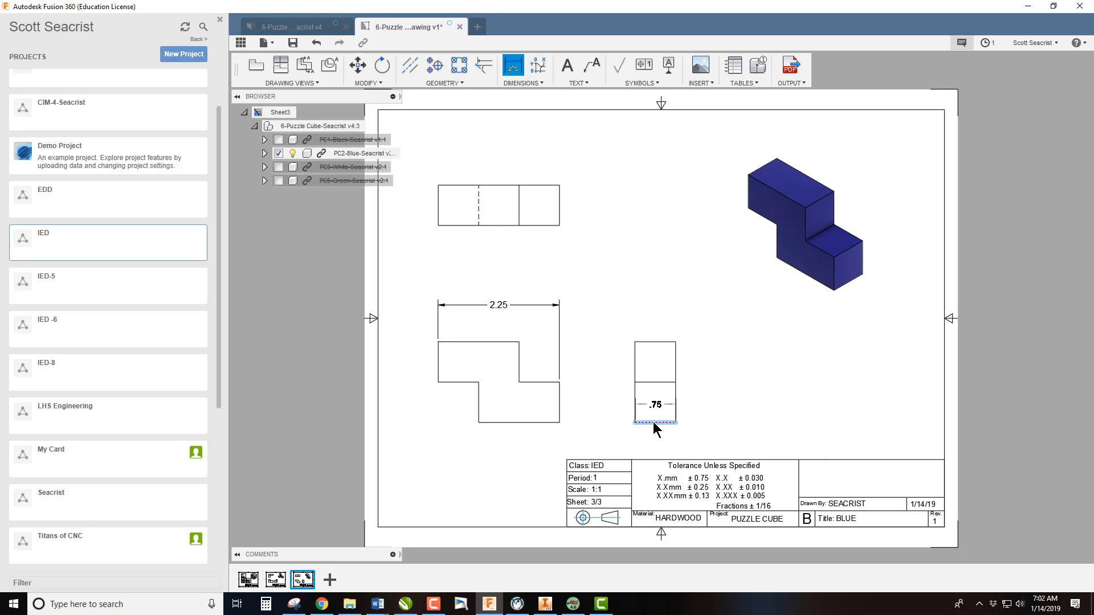
{"action": "left_click", "coordinate": [655, 343]}
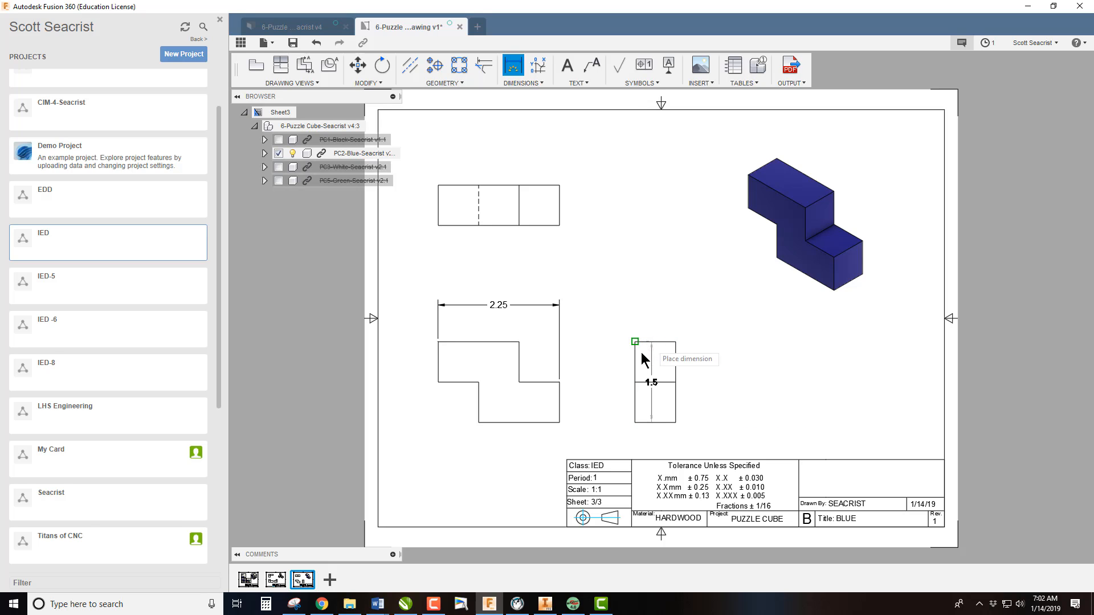
{"action": "left_click", "coordinate": [617, 379]}
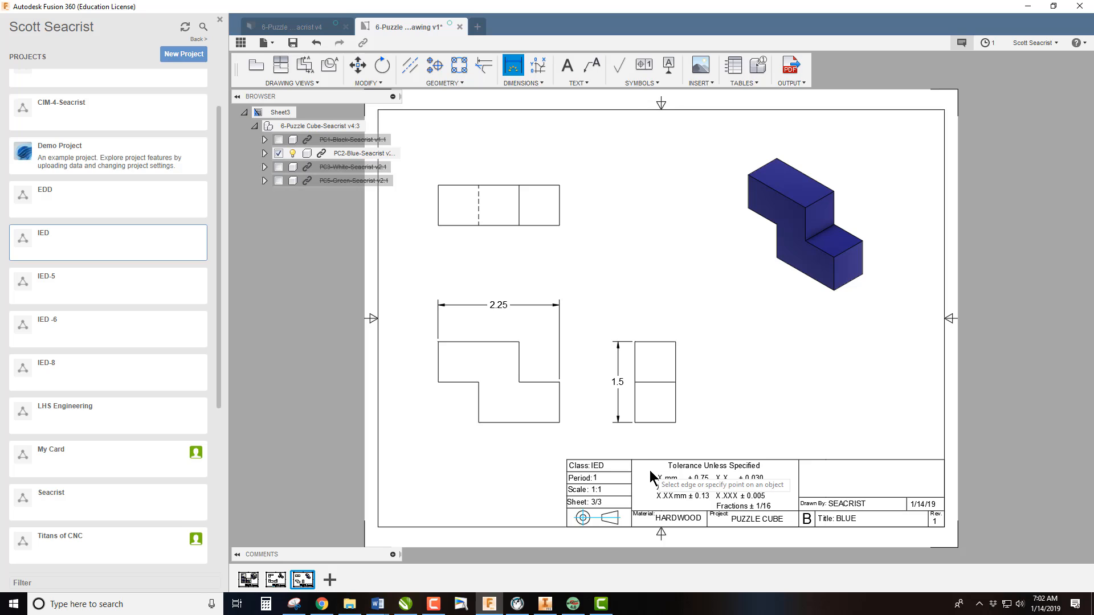
{"action": "left_click", "coordinate": [546, 225]}
{"action": "left_click", "coordinate": [554, 186]}
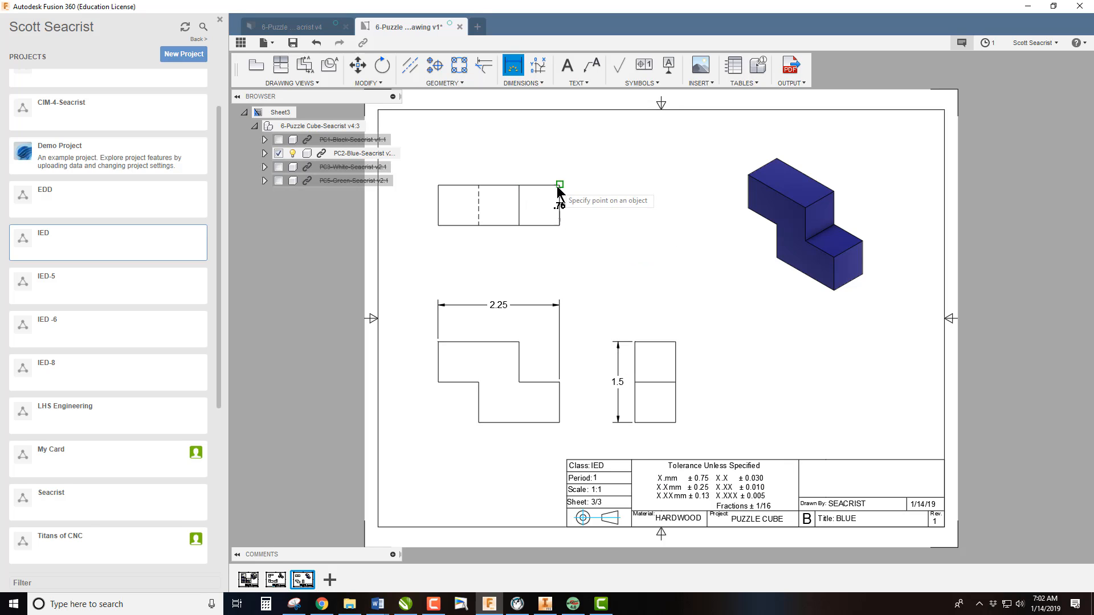
{"action": "left_click", "coordinate": [577, 209]}
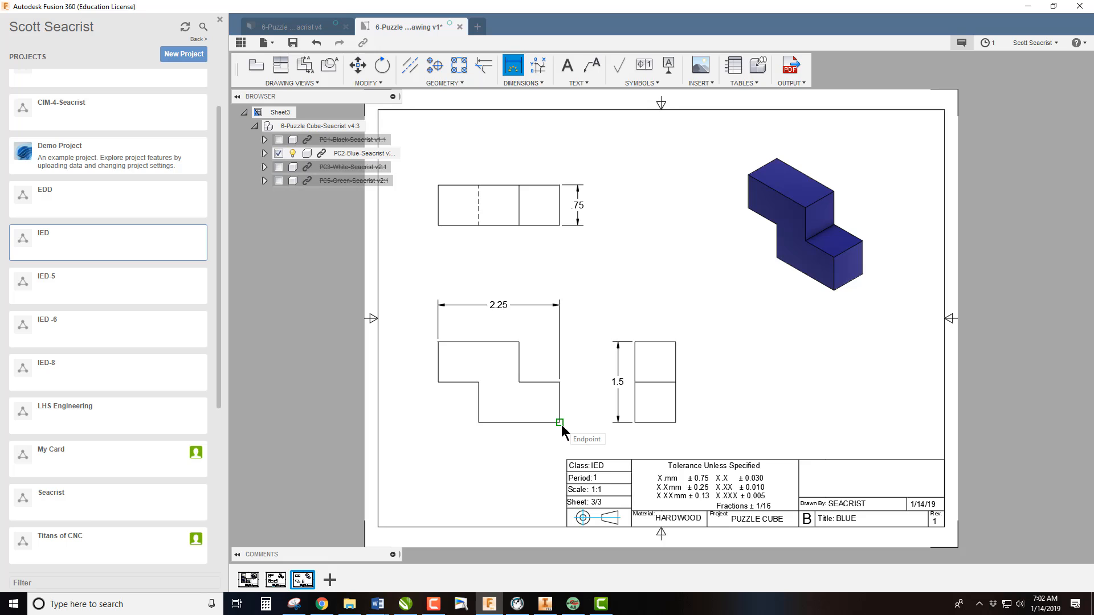
Step: Dimension the lower block of the blue piece's front view, placing its width below and its height to the right
{"action": "left_click", "coordinate": [480, 422]}
{"action": "left_click", "coordinate": [499, 441]}
{"action": "left_click", "coordinate": [479, 413]}
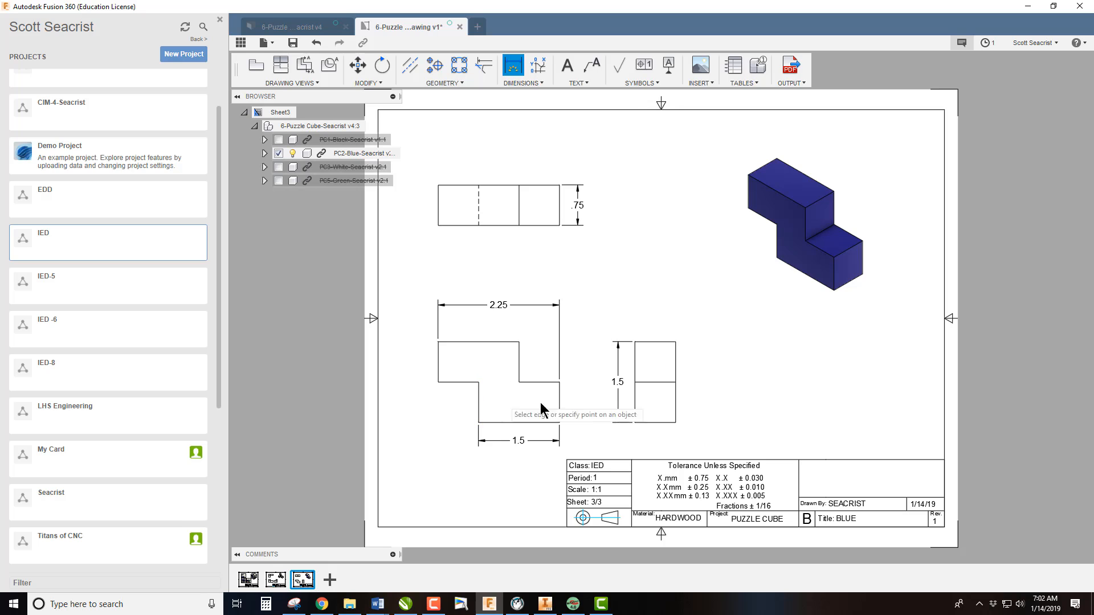
{"action": "left_click", "coordinate": [559, 403]}
{"action": "left_click", "coordinate": [579, 405]}
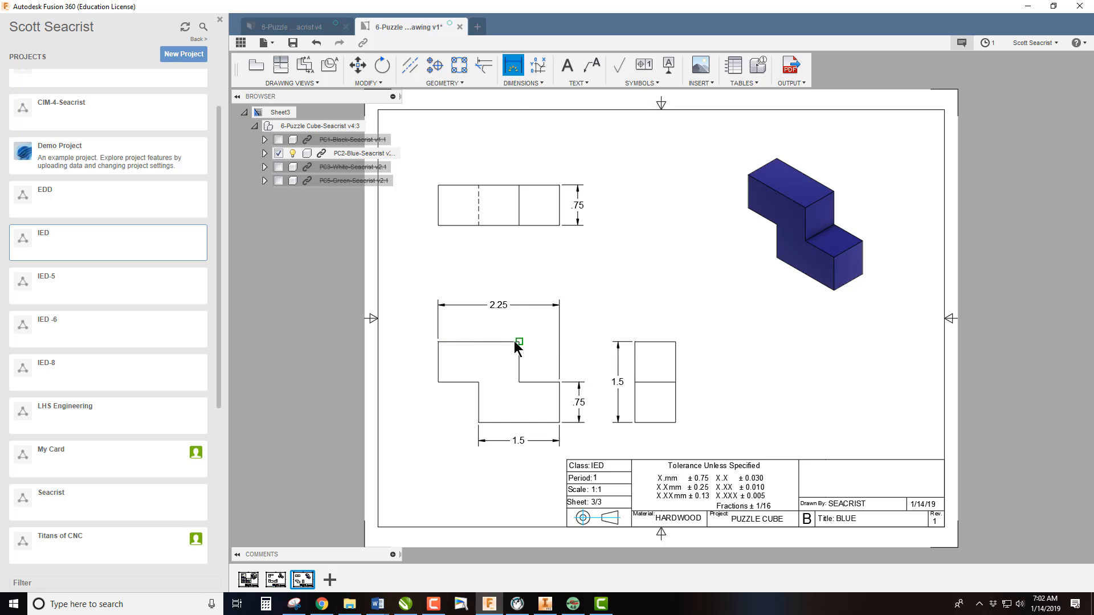
Step: Dimension the upper block's width on the front view, between the view and the overall width dimension, and save the drawing
{"action": "left_click", "coordinate": [483, 342]}
{"action": "left_click", "coordinate": [484, 326]}
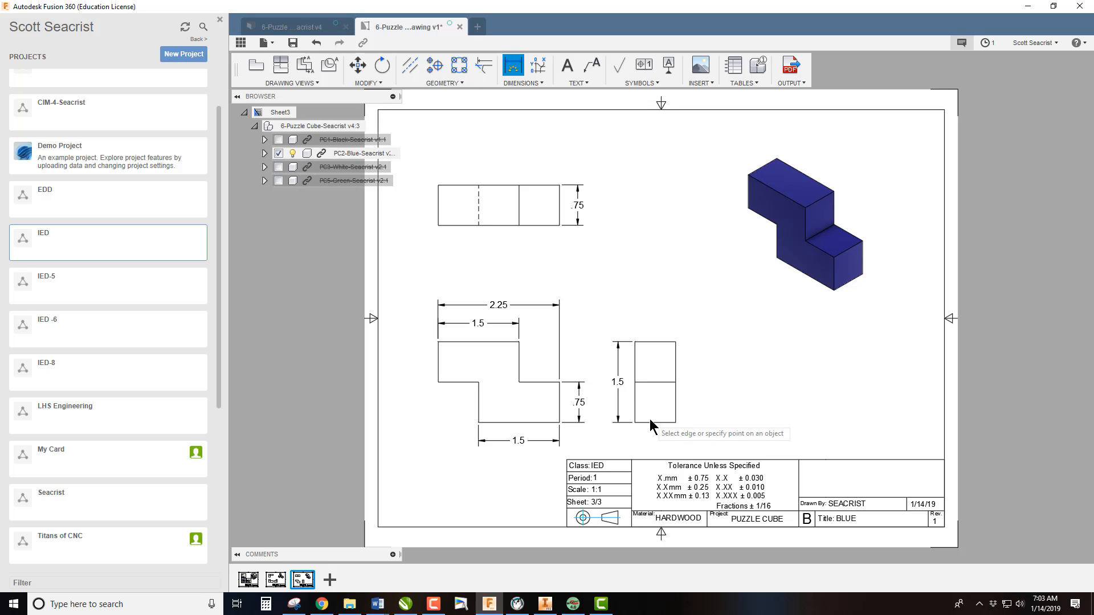
{"action": "left_click", "coordinate": [292, 43]}
{"action": "left_click", "coordinate": [552, 295]}
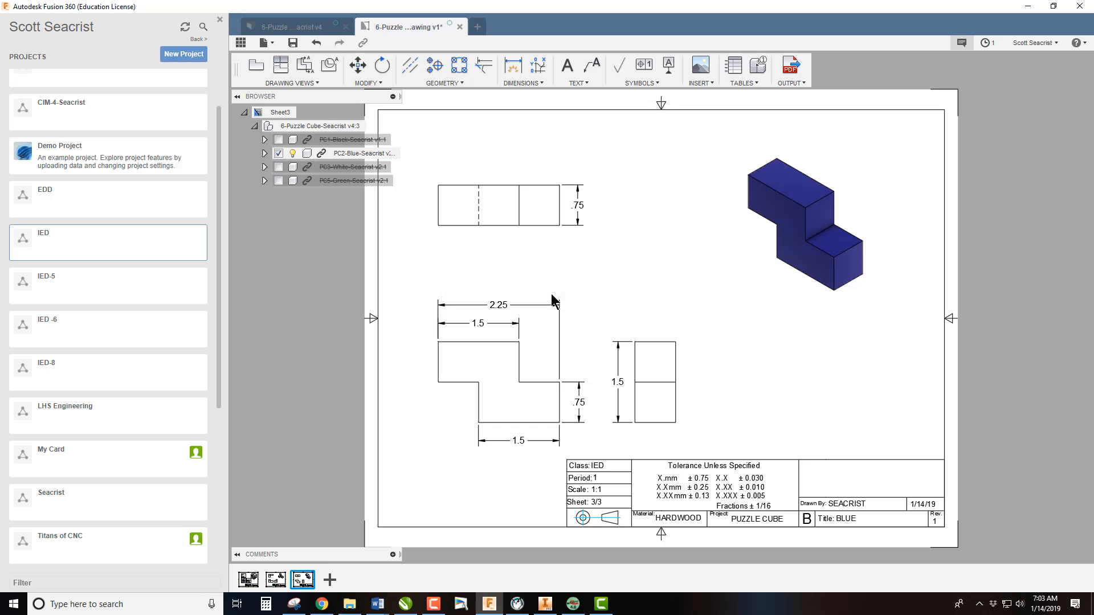
Step: Open the black piece's sheet and move its side view farther right, keeping it aligned with the front view
{"action": "left_click", "coordinate": [280, 581]}
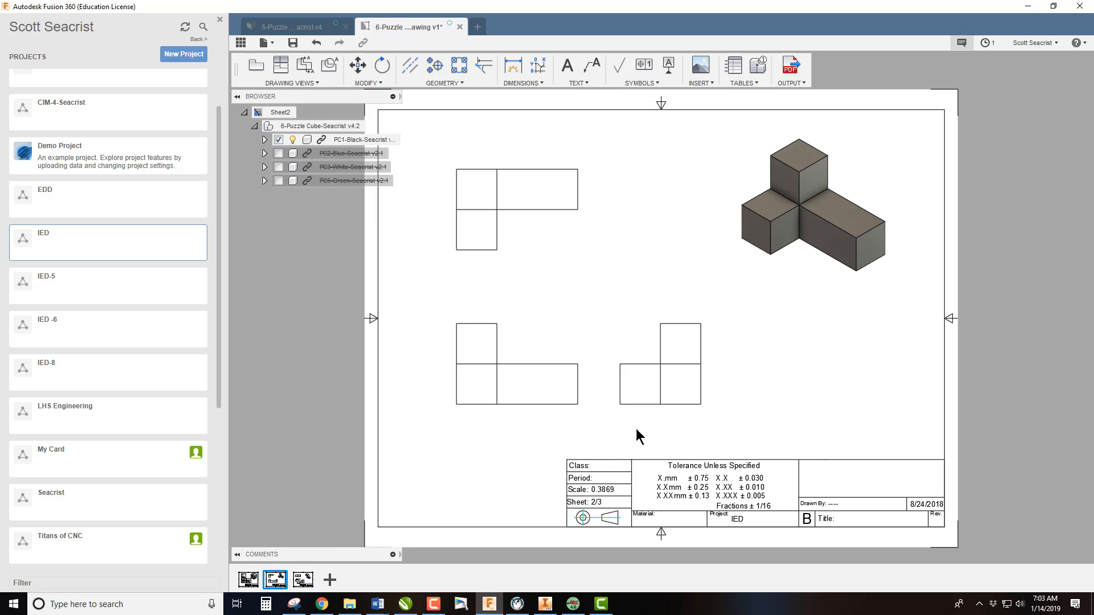
{"action": "left_click", "coordinate": [675, 373]}
{"action": "left_click", "coordinate": [662, 363]}
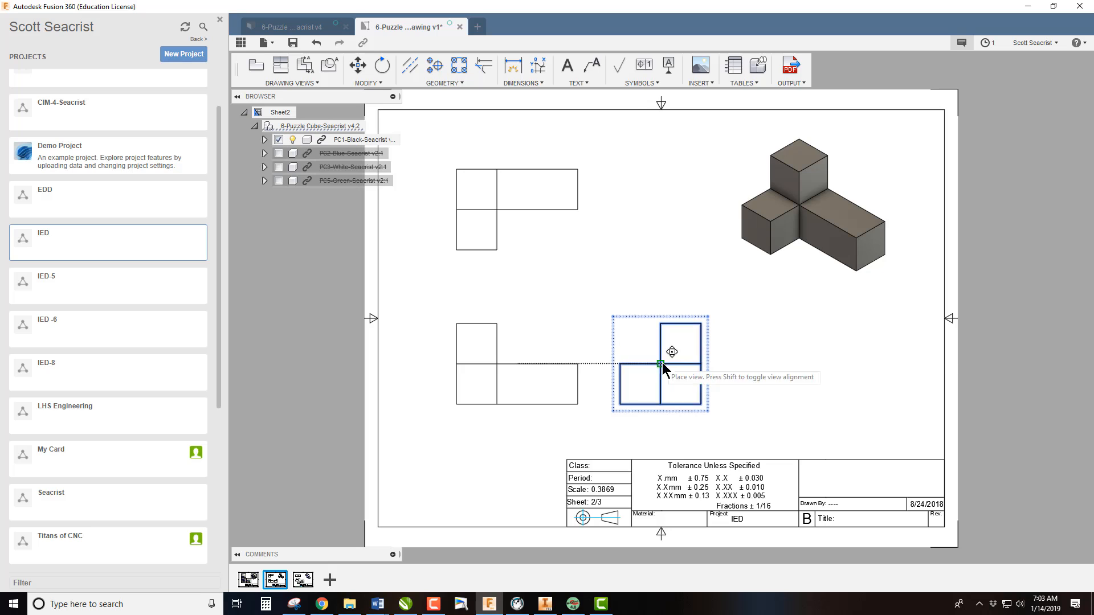
{"action": "left_click", "coordinate": [699, 367]}
Step: Dimension the overall width of the black piece's front view, placing the horizontal dimension above the view
{"action": "left_click", "coordinate": [513, 65]}
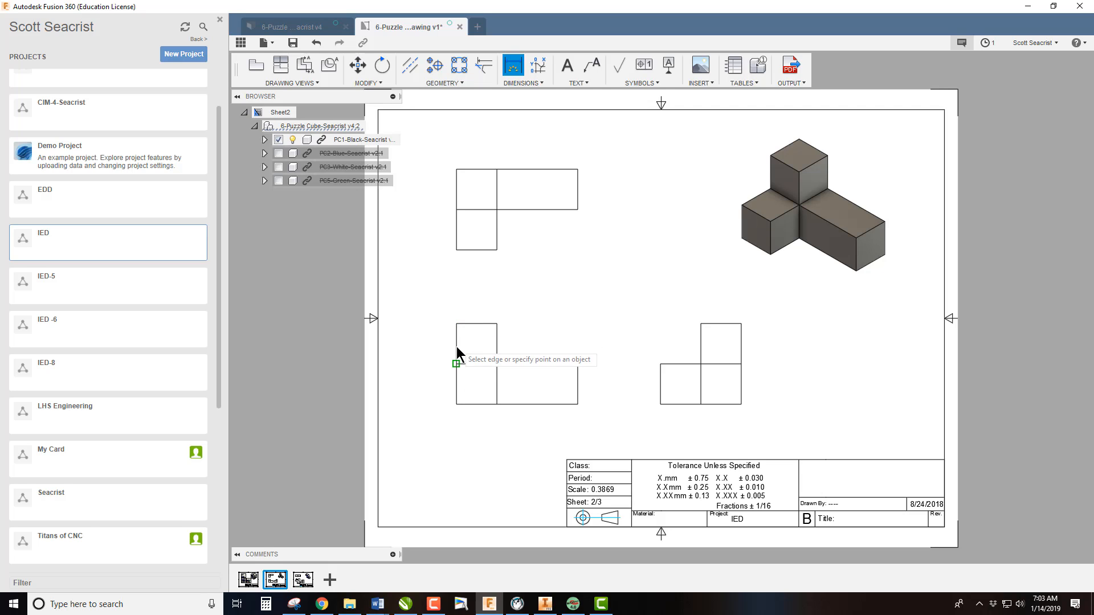
{"action": "left_click", "coordinate": [455, 327]}
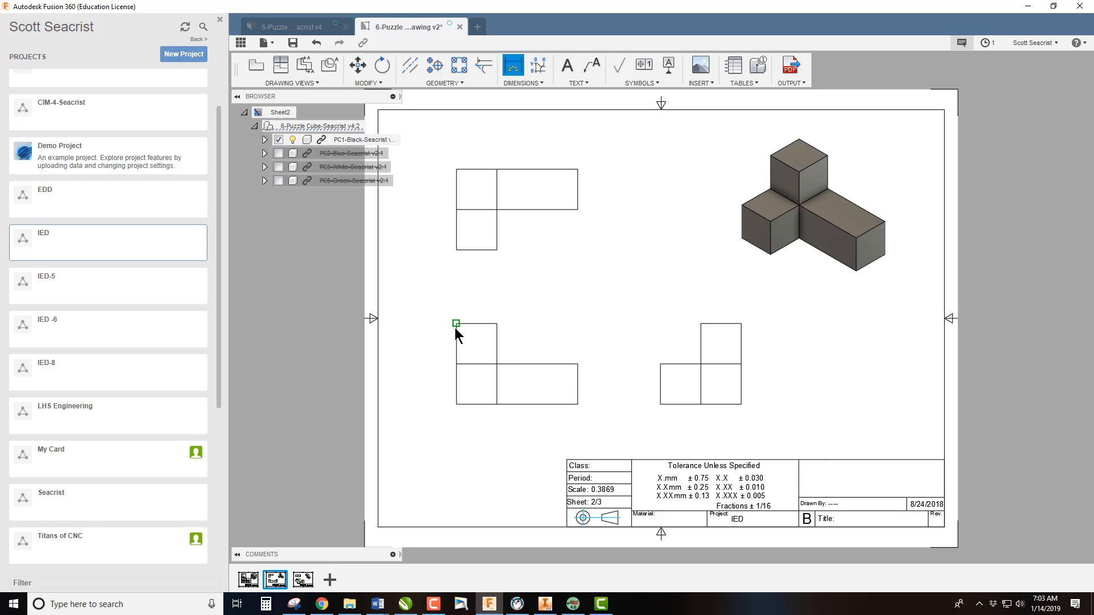
{"action": "left_click", "coordinate": [577, 364]}
{"action": "left_click", "coordinate": [464, 293]}
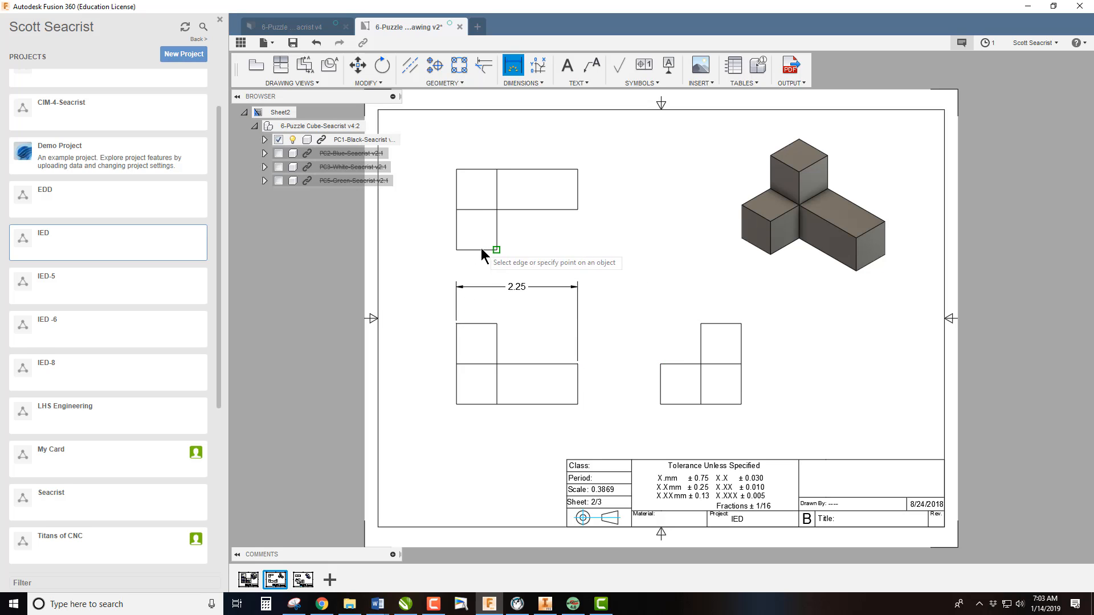
Step: Dimension the black piece's overall depth to the right of the top view and its overall height to the left of the side view
{"action": "left_click", "coordinate": [577, 169]}
{"action": "left_click", "coordinate": [497, 249]}
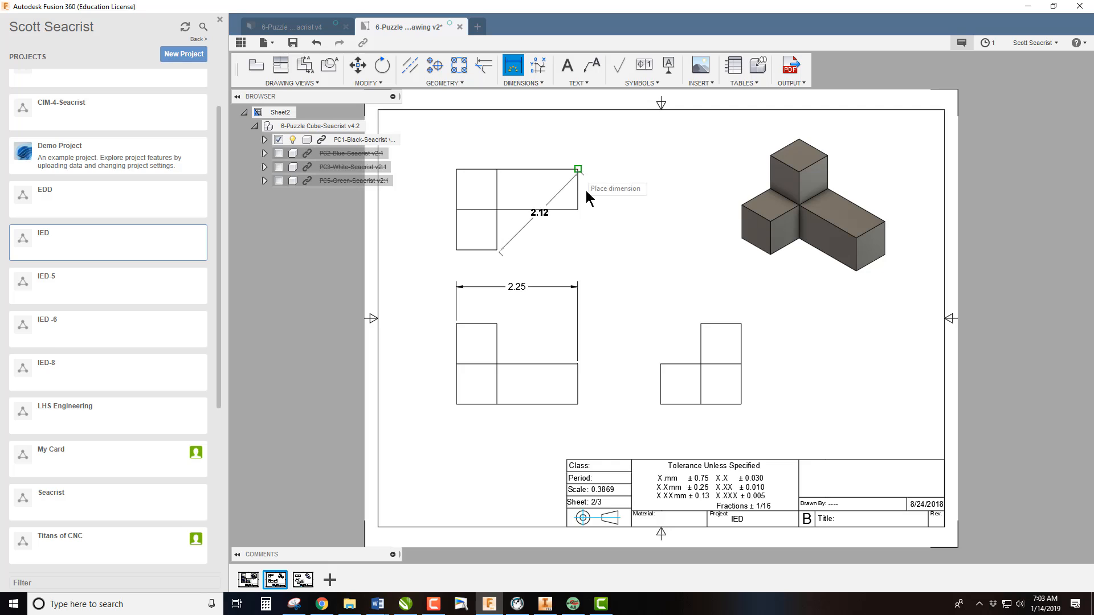
{"action": "left_click", "coordinate": [615, 183]}
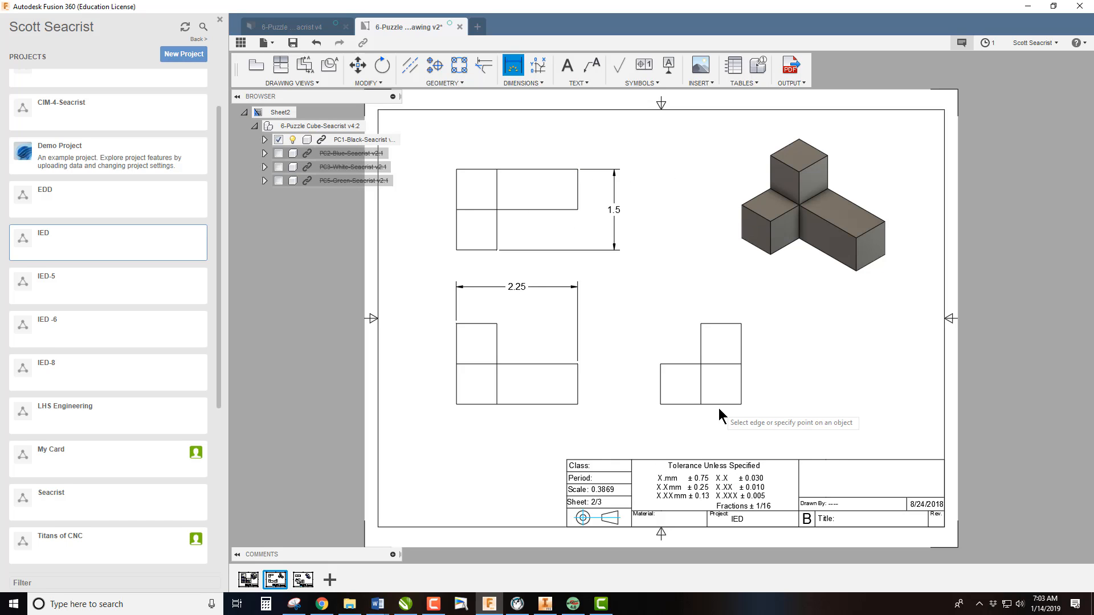
{"action": "left_click", "coordinate": [675, 403]}
{"action": "left_click", "coordinate": [726, 323]}
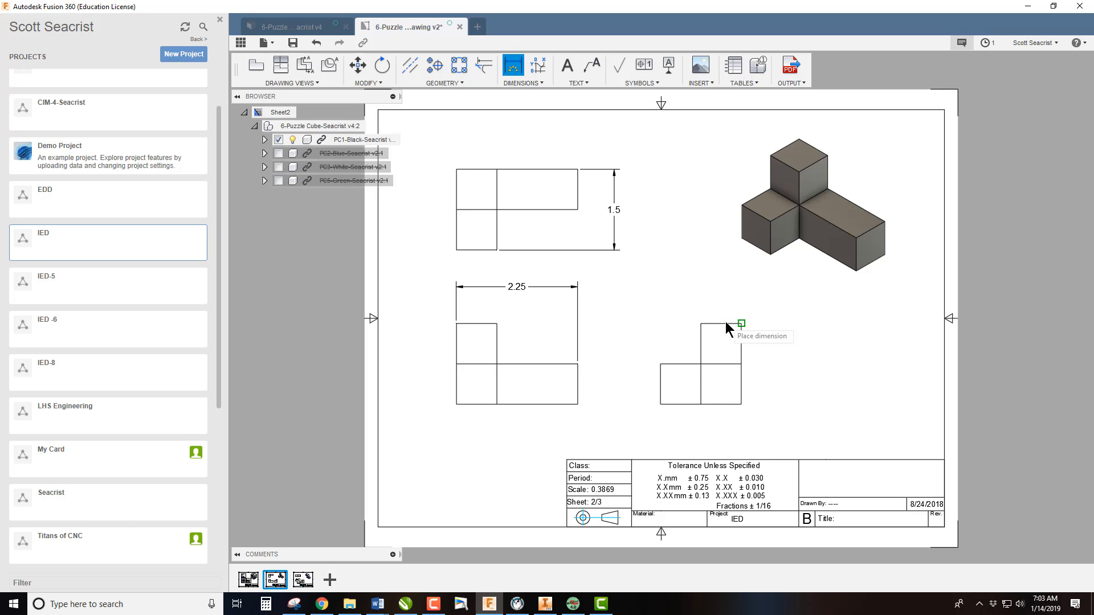
{"action": "left_click", "coordinate": [628, 363]}
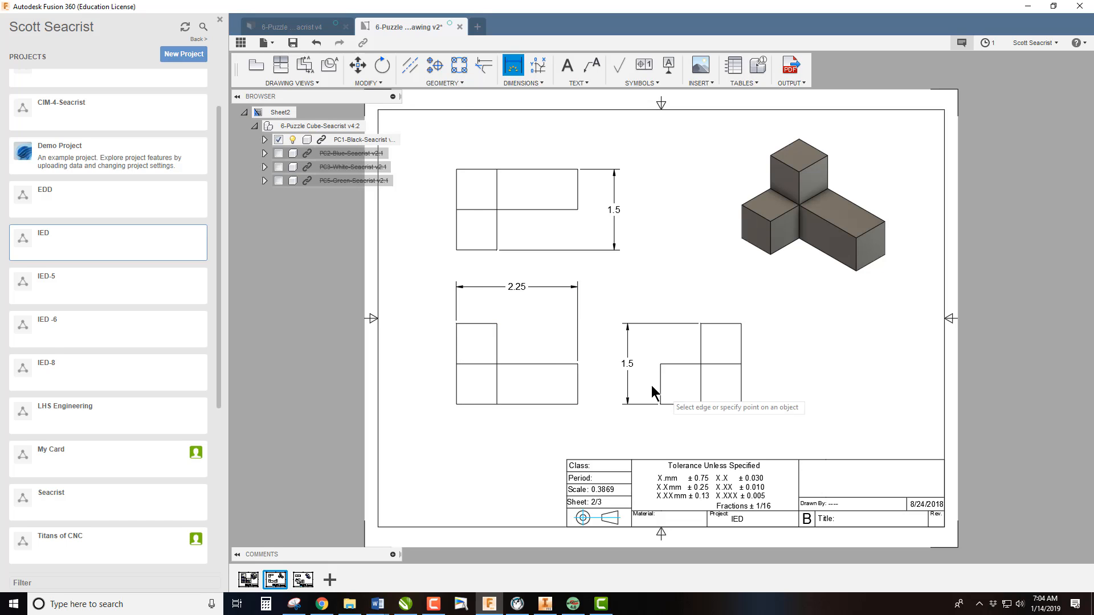
Step: On the black piece's front view, dimension the upright block's width above and the long arm's height at its right end
{"action": "left_click", "coordinate": [478, 325]}
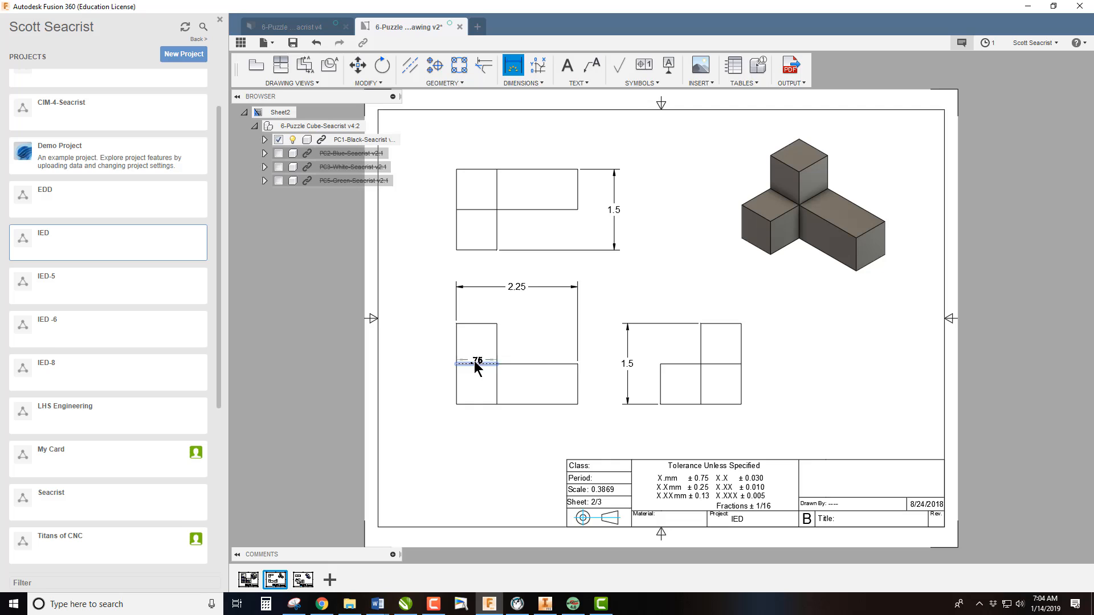
{"action": "left_click", "coordinate": [476, 312]}
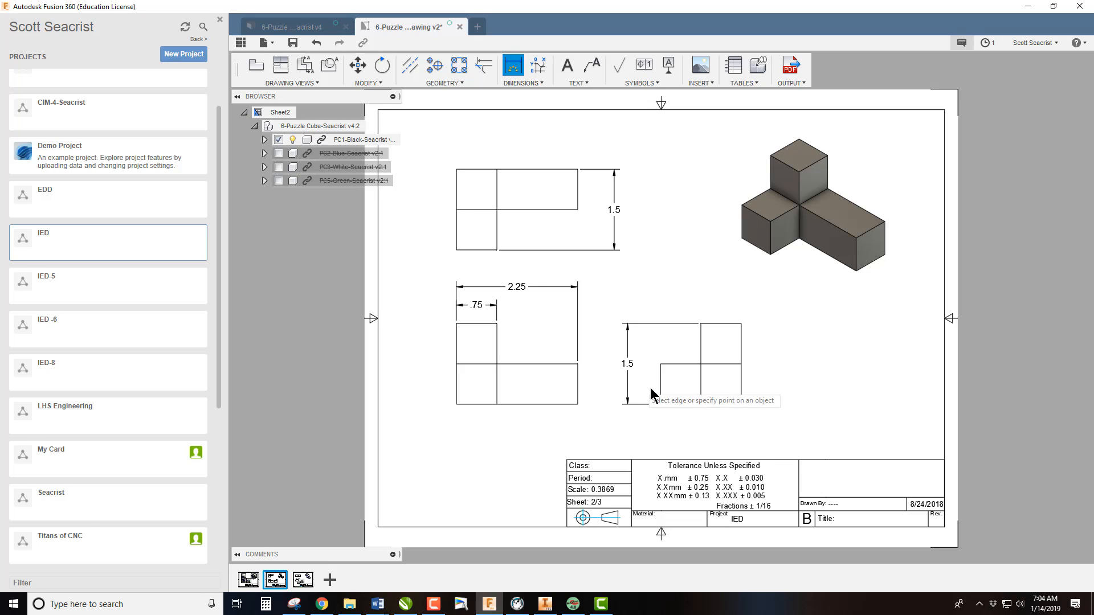
{"action": "left_click", "coordinate": [580, 381]}
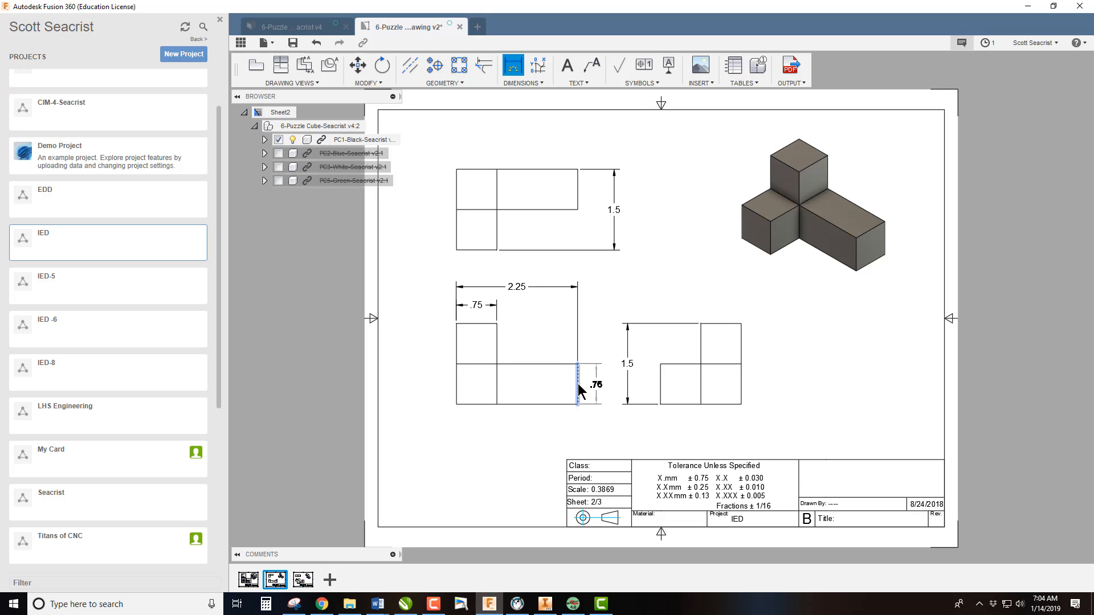
{"action": "left_click", "coordinate": [592, 383]}
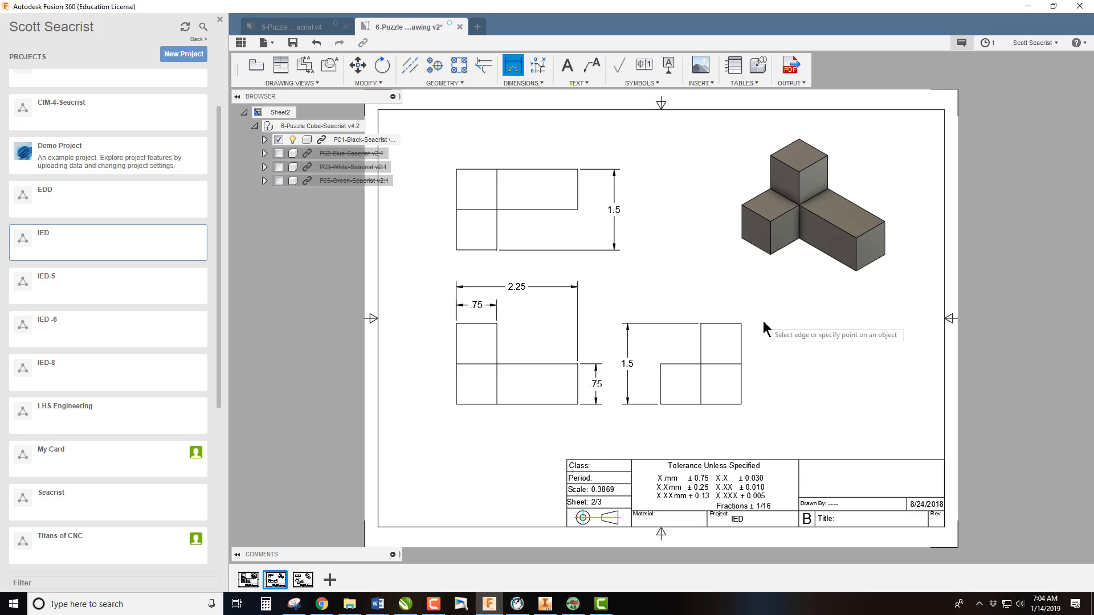
Step: Dimension the long arm's depth on the black piece's top view, between the view and the overall depth dimension
{"action": "left_click", "coordinate": [577, 206]}
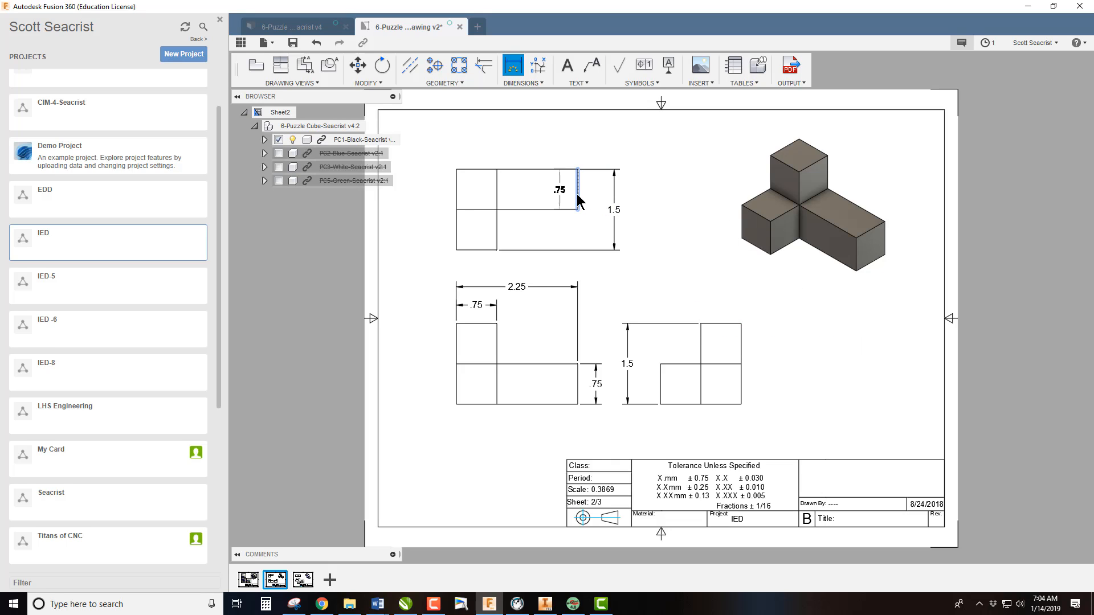
{"action": "left_click", "coordinate": [593, 197]}
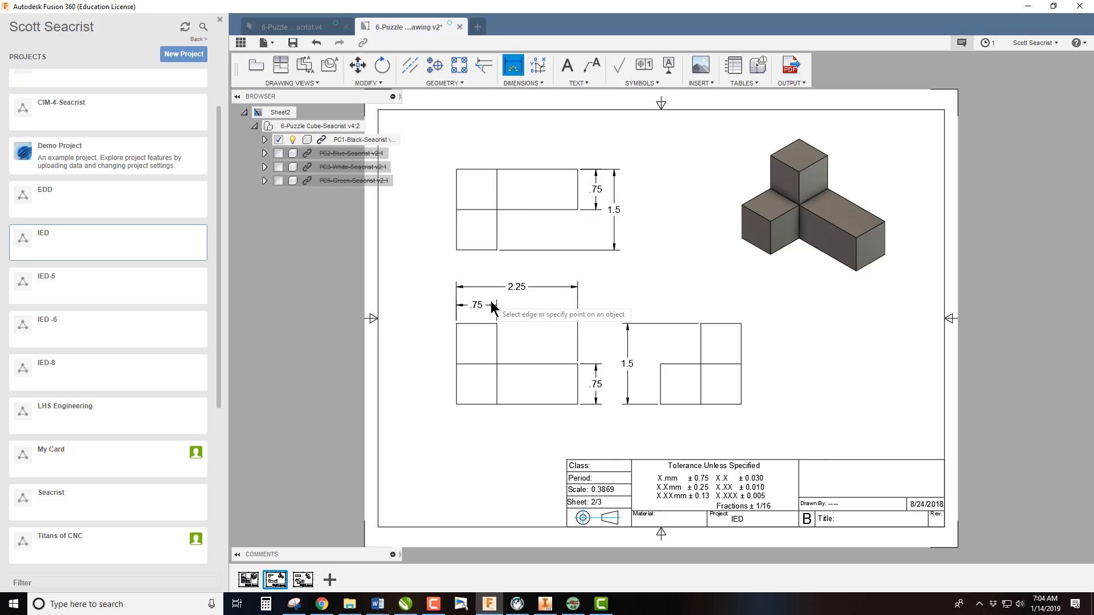
{"action": "left_click", "coordinate": [522, 286]}
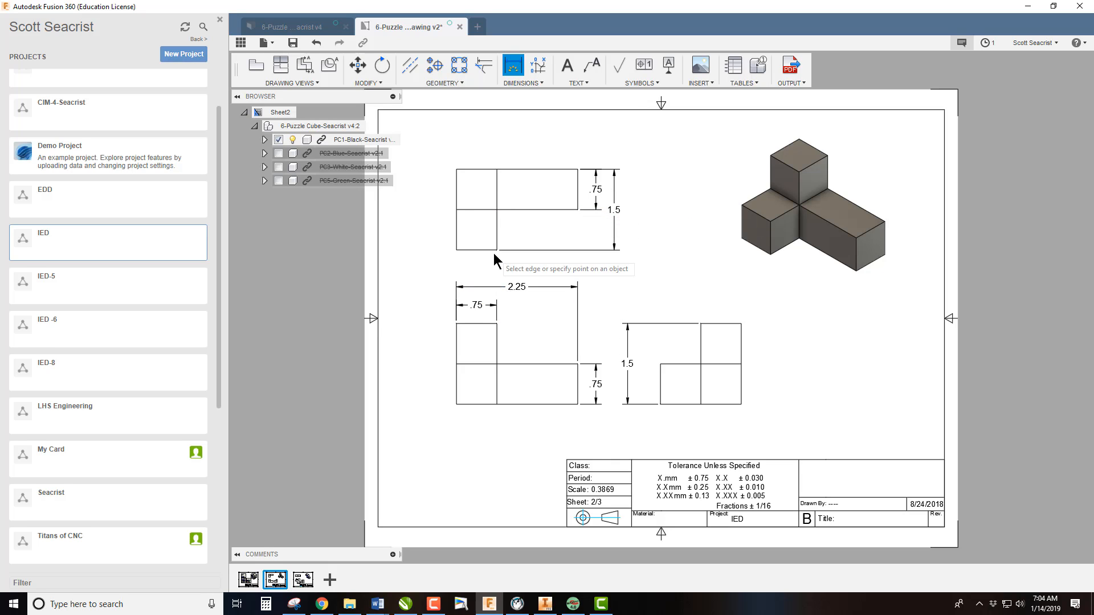